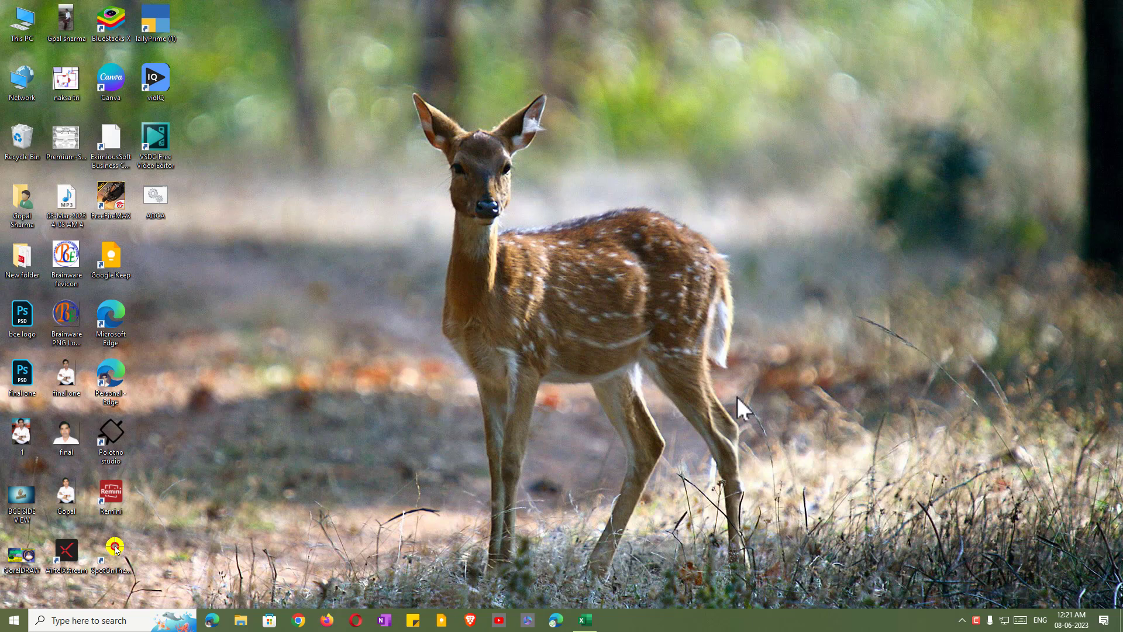
Launch Microsoft Access from the Office apps group in the Start menu.
click(14, 622)
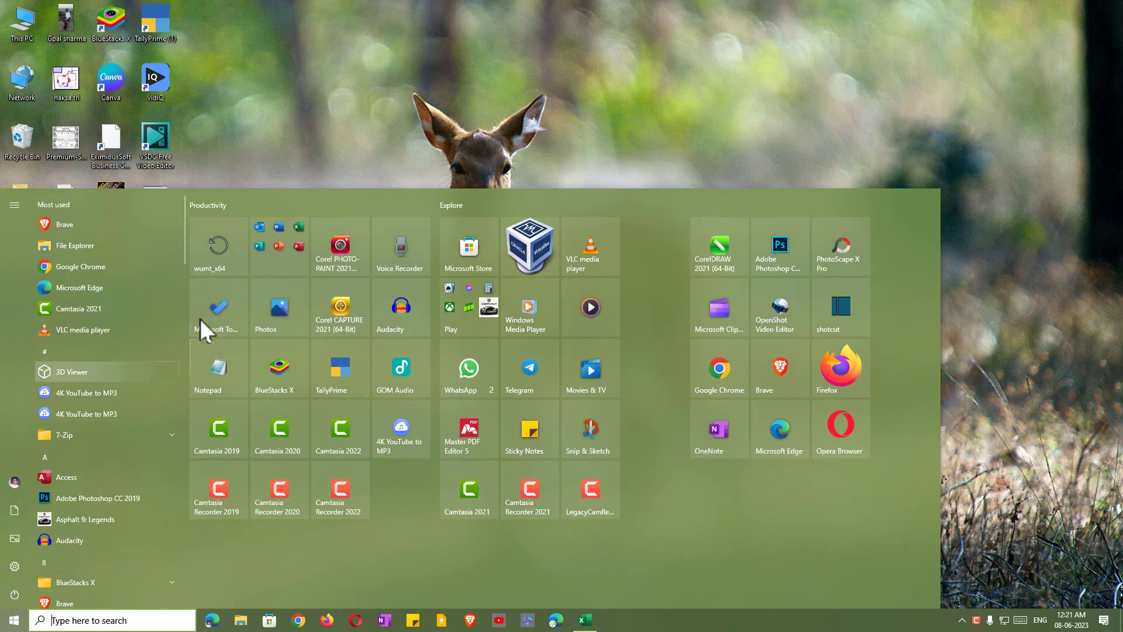
click(304, 242)
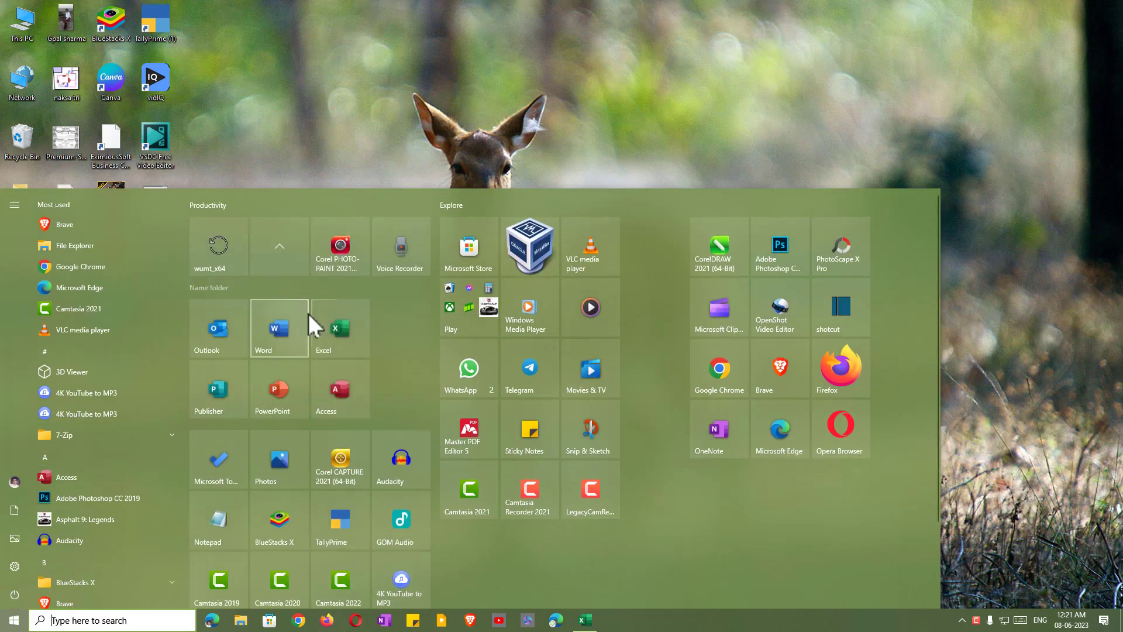
click(351, 387)
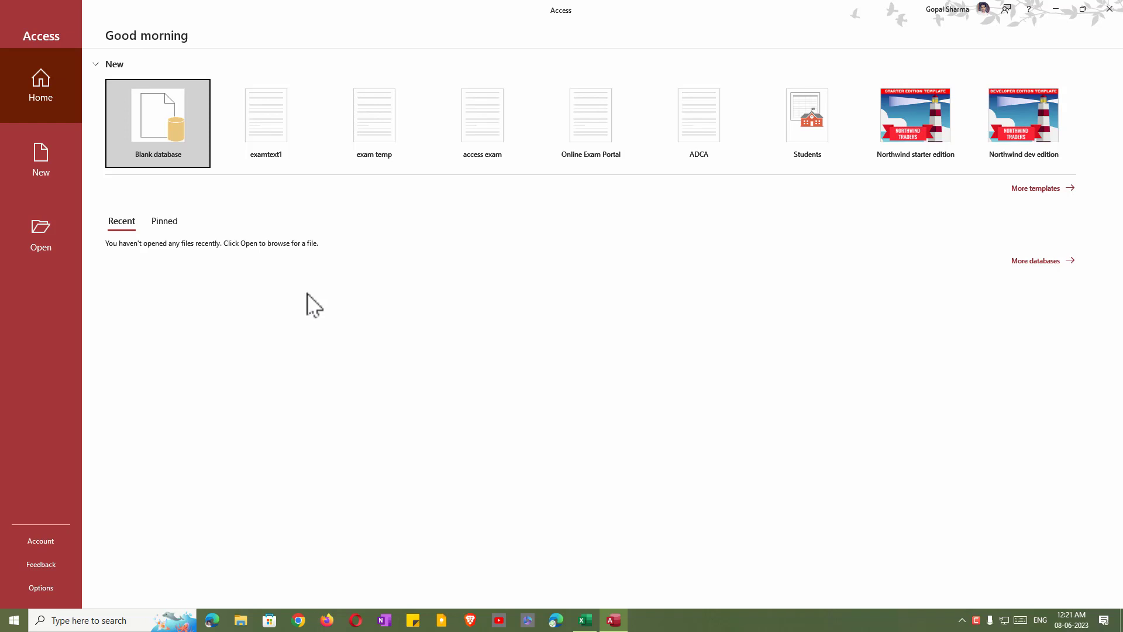
Start a blank database and name its file 'bce education'.
click(154, 129)
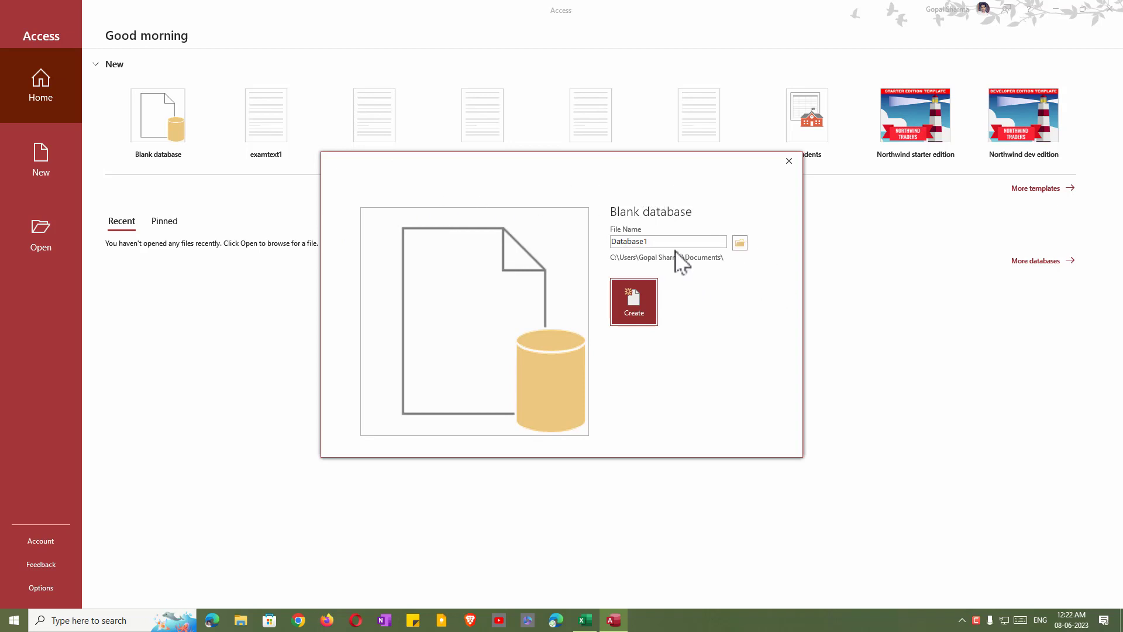
key(ctrl+shift+d)
mouse_move(600, 223)
mouse_down()
mouse_move(618, 242)
mouse_move(728, 268)
mouse_up()
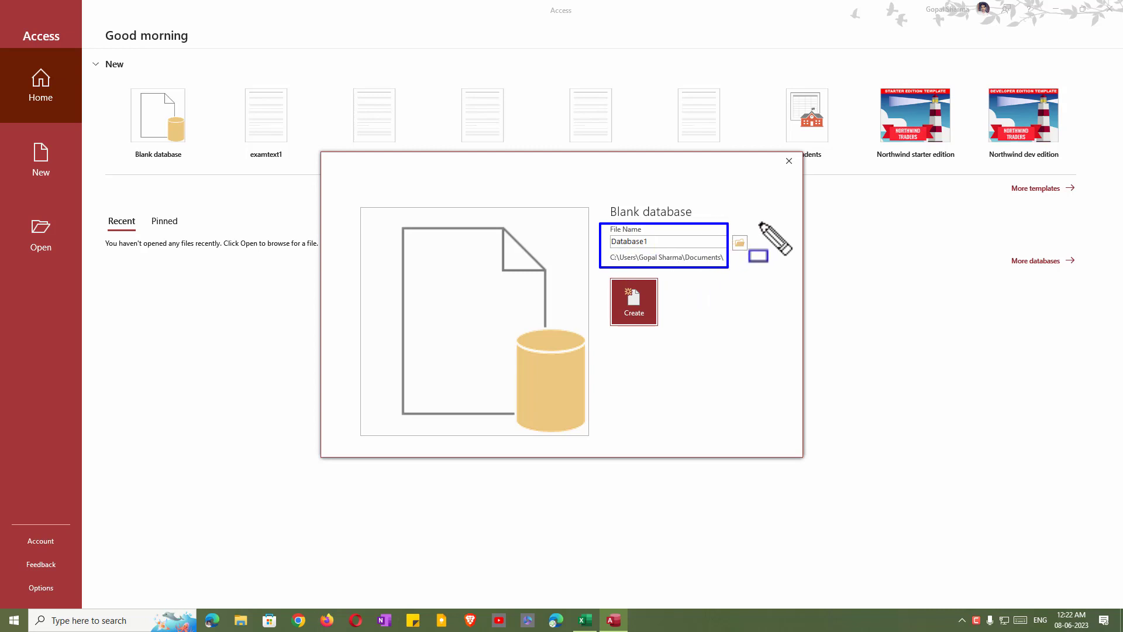
mouse_move(761, 223)
mouse_down()
mouse_move(760, 259)
mouse_move(731, 264)
mouse_up()
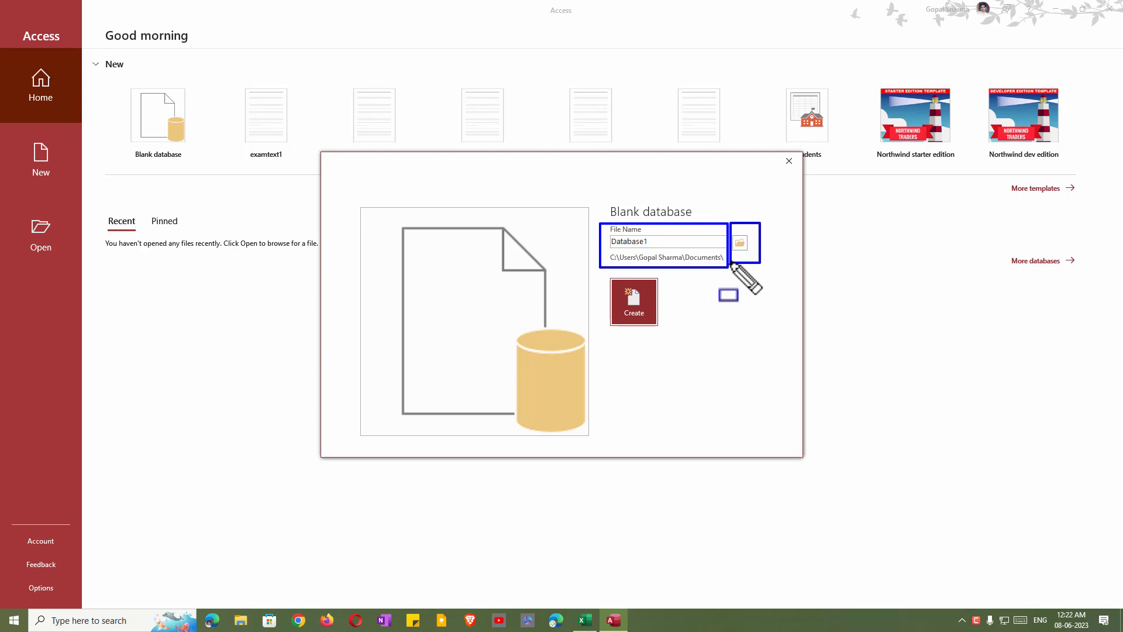
key(Escape)
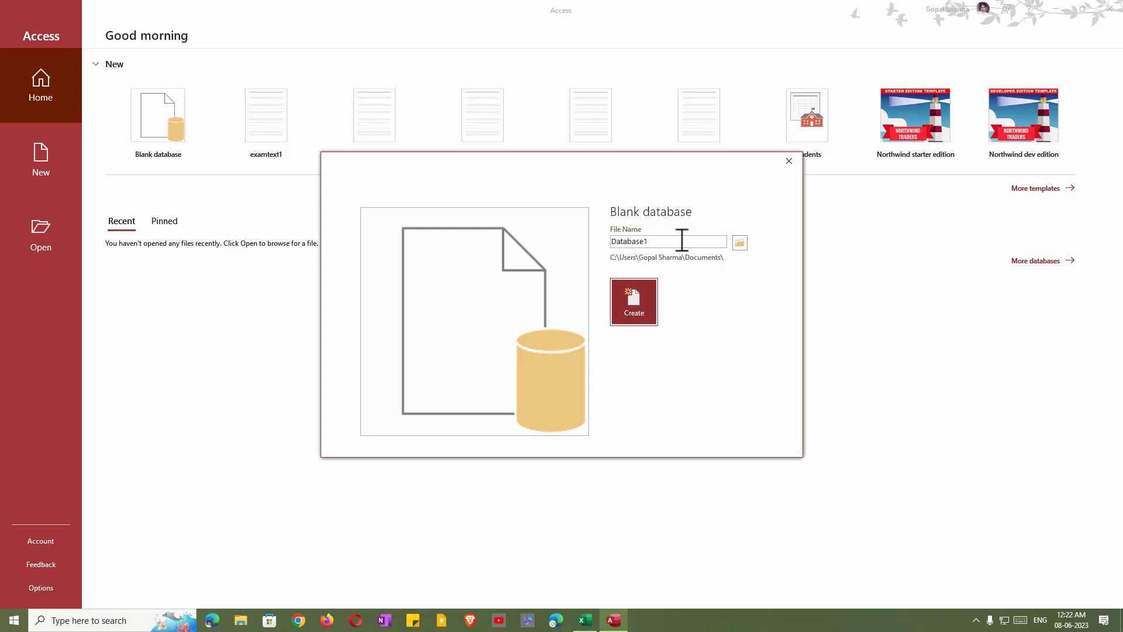
click(683, 240)
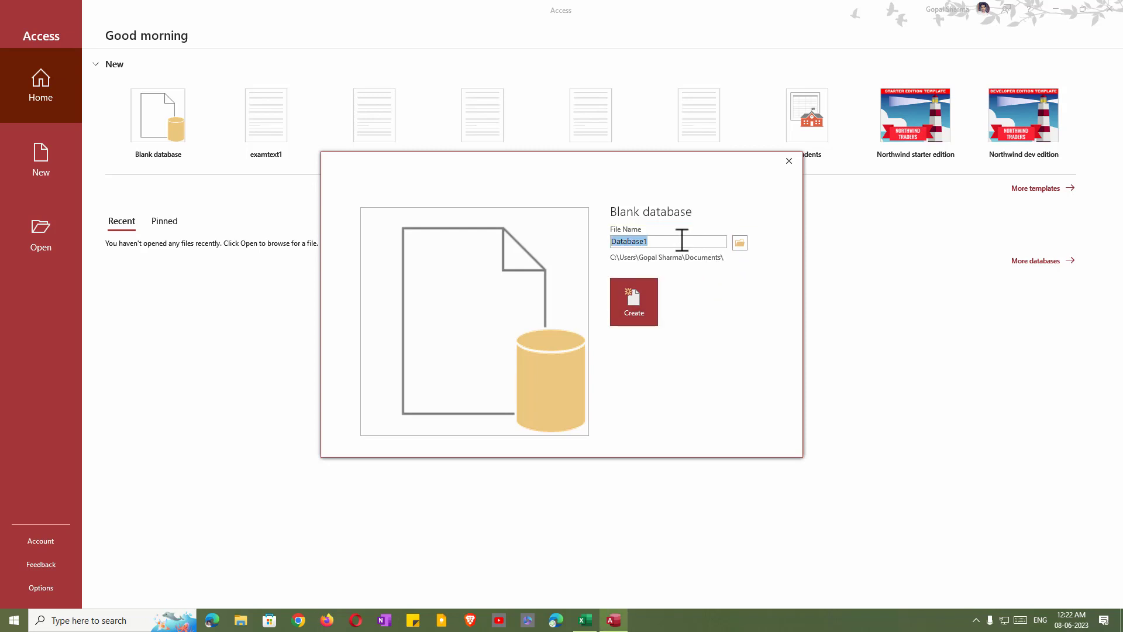
text(bce education)
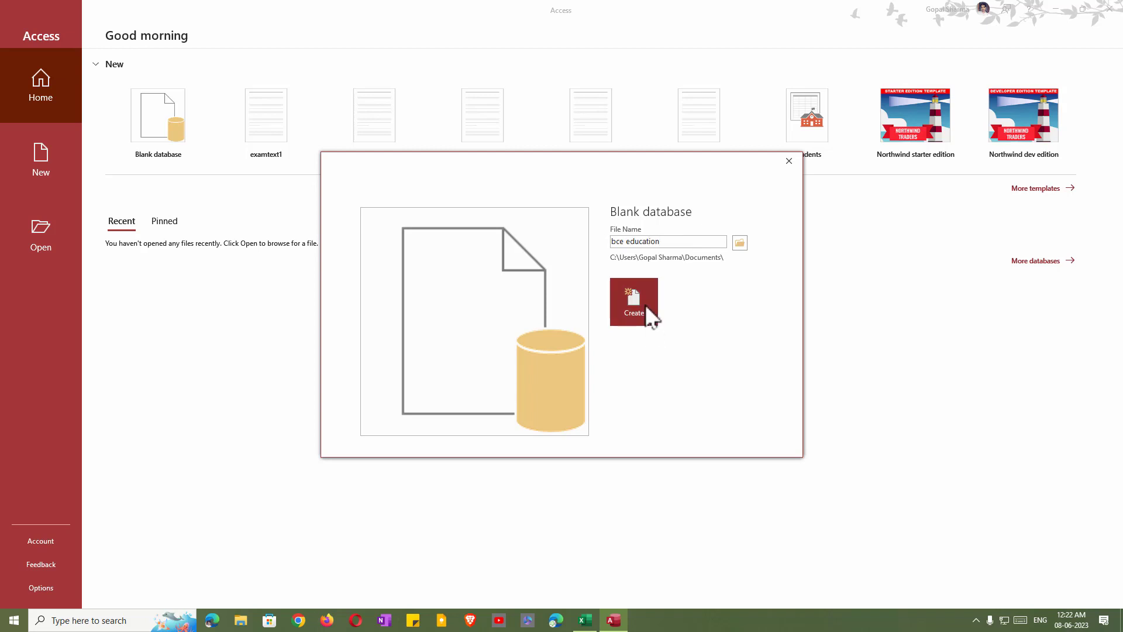
Create the bce education database, which opens an empty Table1 in Datasheet View.
click(649, 313)
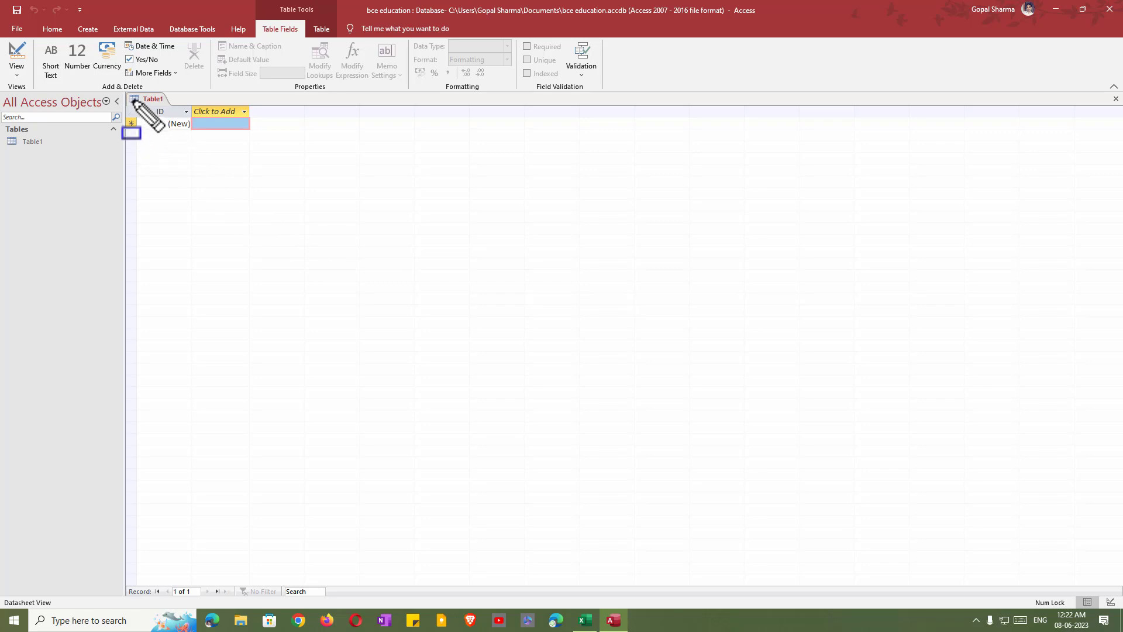
mouse_move(126, 91)
mouse_down()
mouse_move(136, 117)
mouse_move(250, 184)
mouse_move(281, 187)
mouse_up()
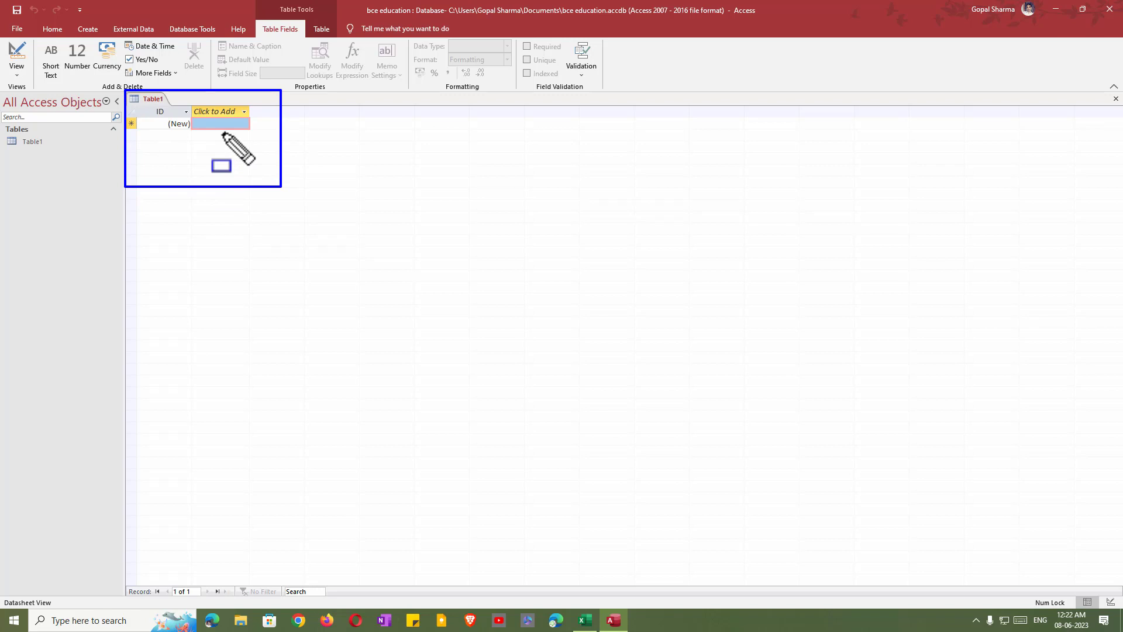
key(Escape)
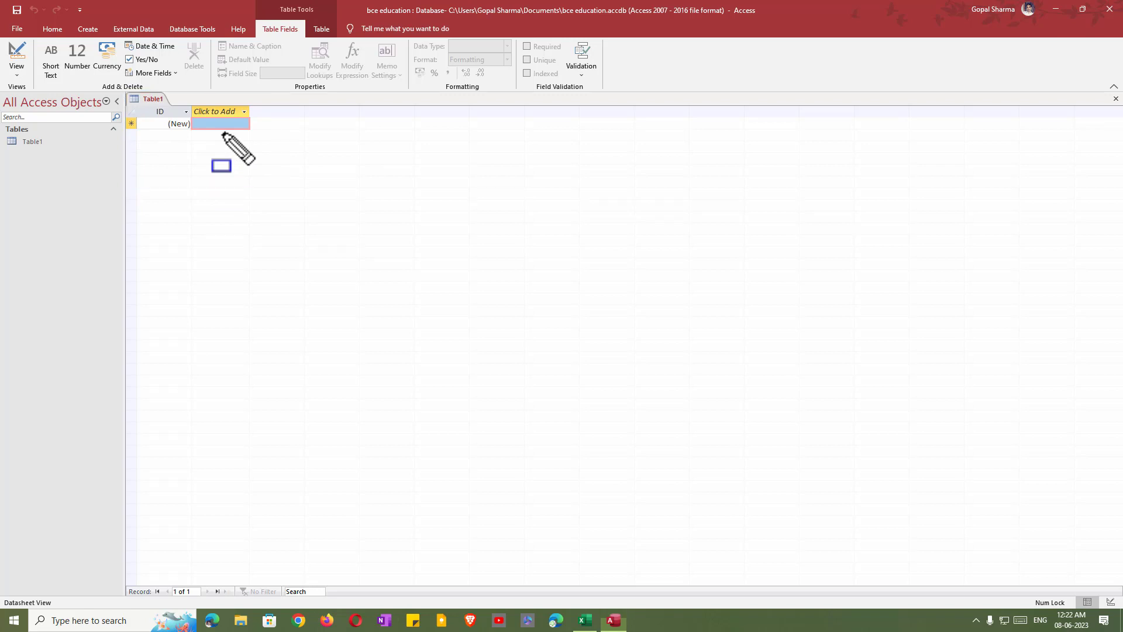
Bring up the Excel workbook of ten student admission records and highlight the data.
click(584, 619)
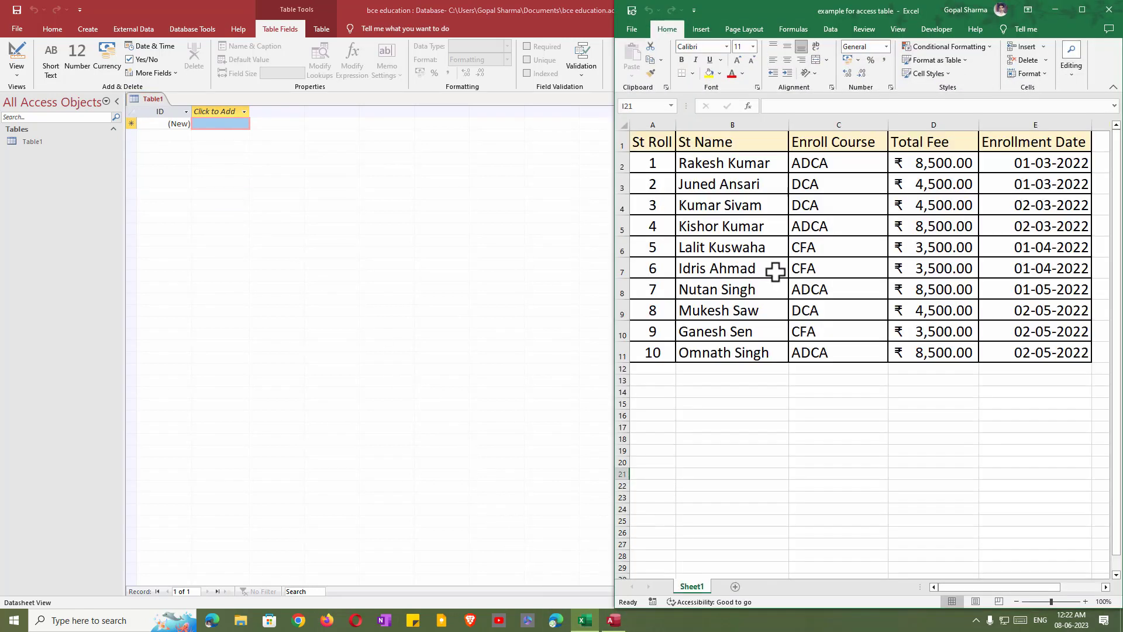
key(ctrl+shift+d)
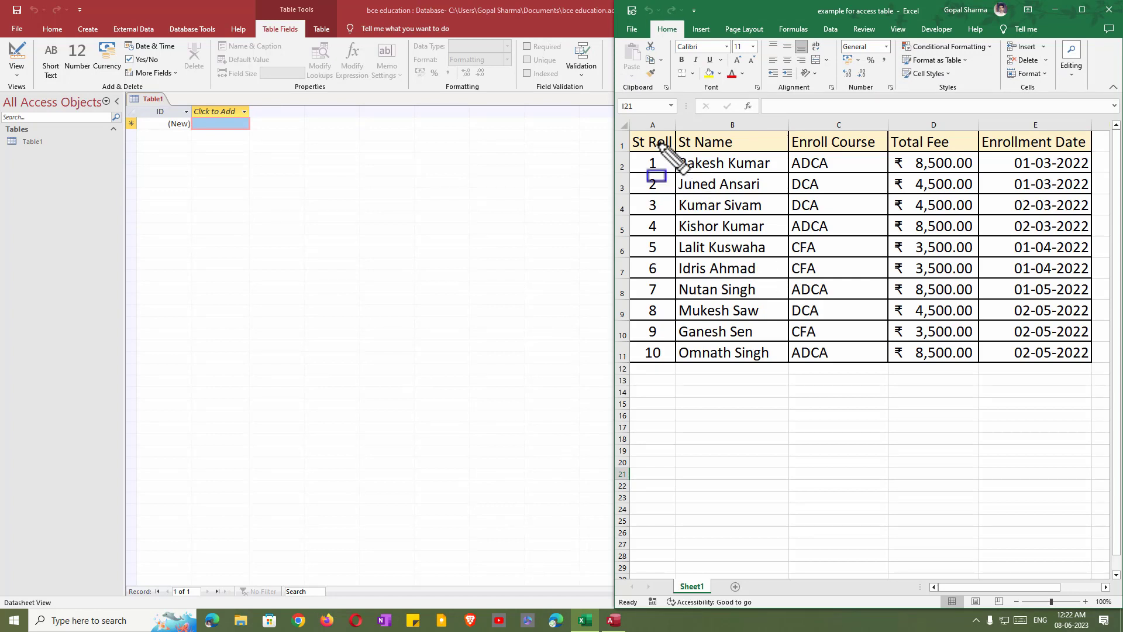
mouse_move(629, 126)
mouse_down()
mouse_move(655, 237)
mouse_move(949, 359)
mouse_move(1095, 371)
mouse_up()
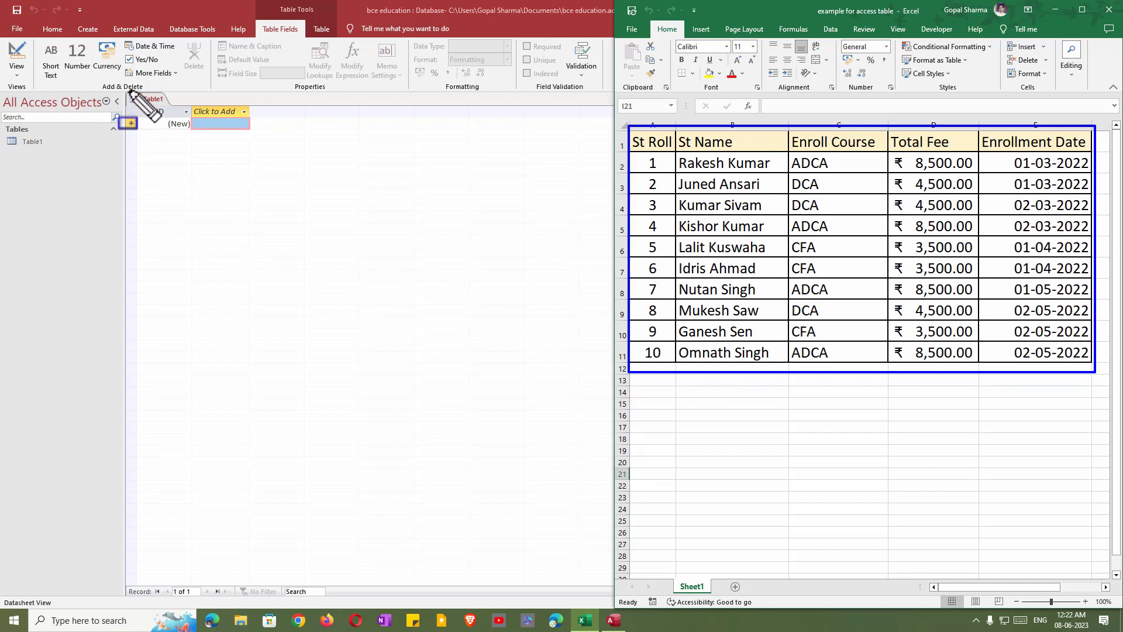
mouse_move(125, 88)
mouse_down()
mouse_move(150, 125)
mouse_move(243, 148)
mouse_move(265, 141)
mouse_up()
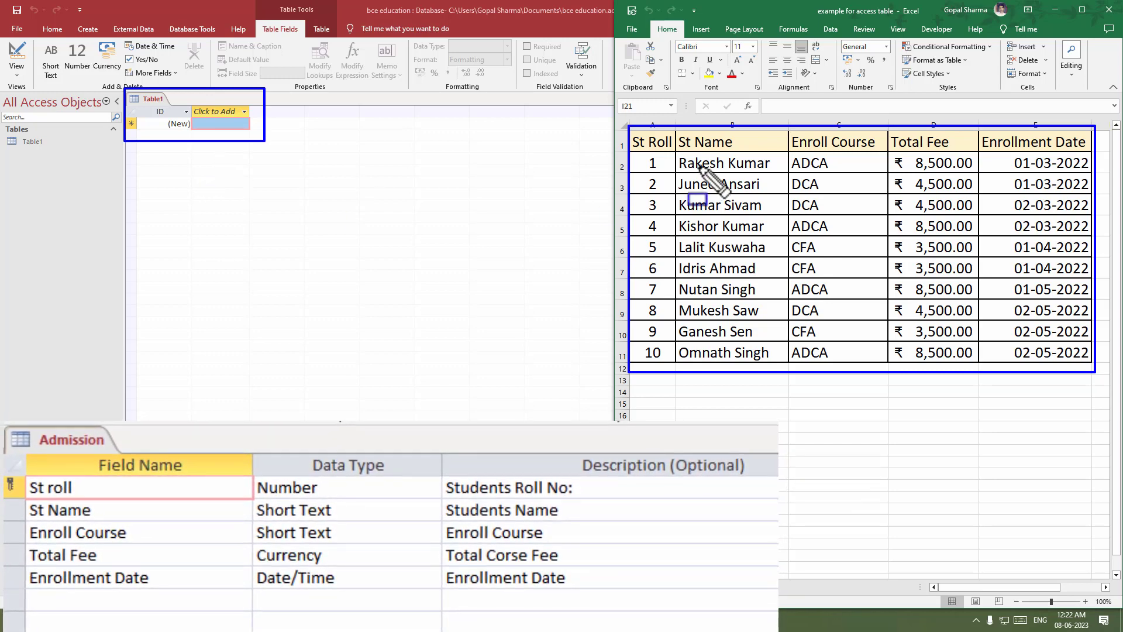
mouse_move(628, 127)
mouse_down()
mouse_move(631, 146)
mouse_move(767, 155)
mouse_up()
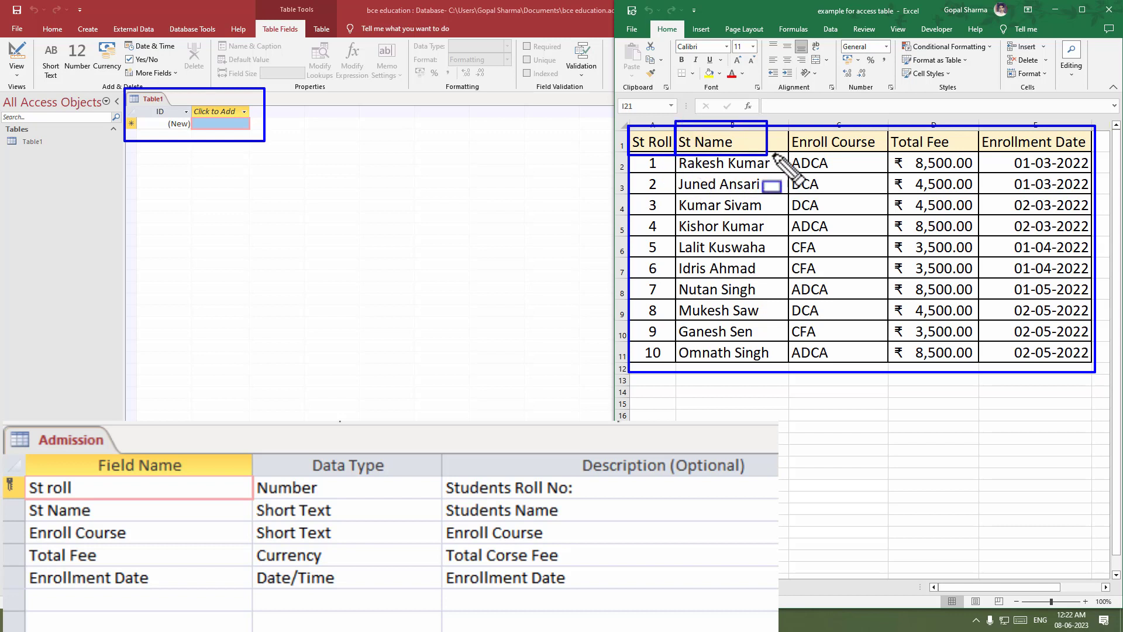
key(Escape)
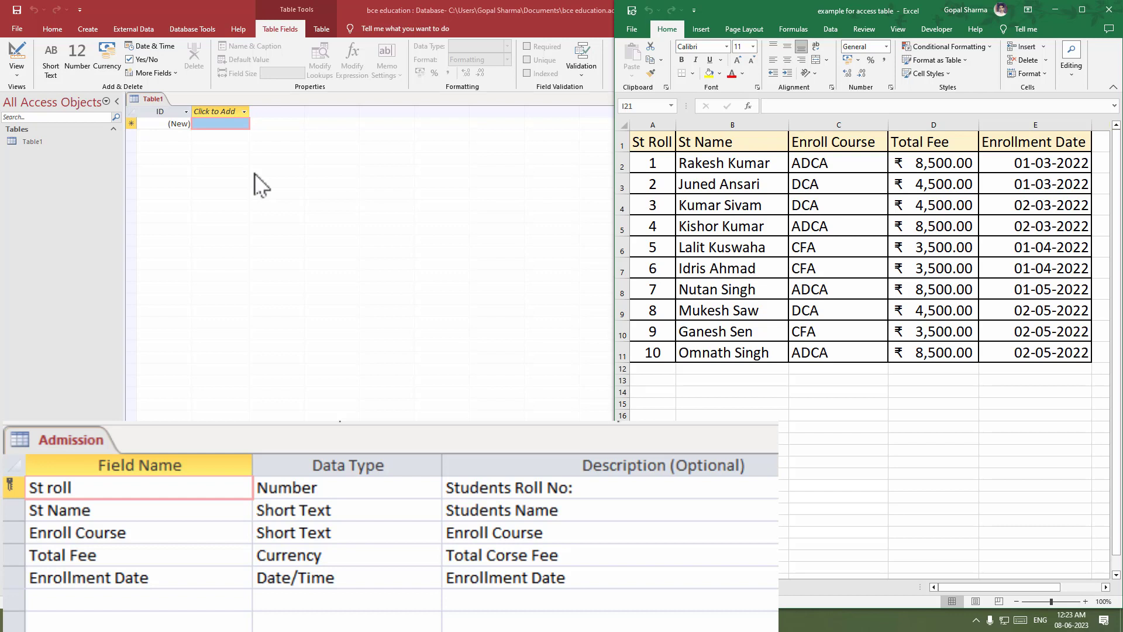
key(ctrl+alt+d)
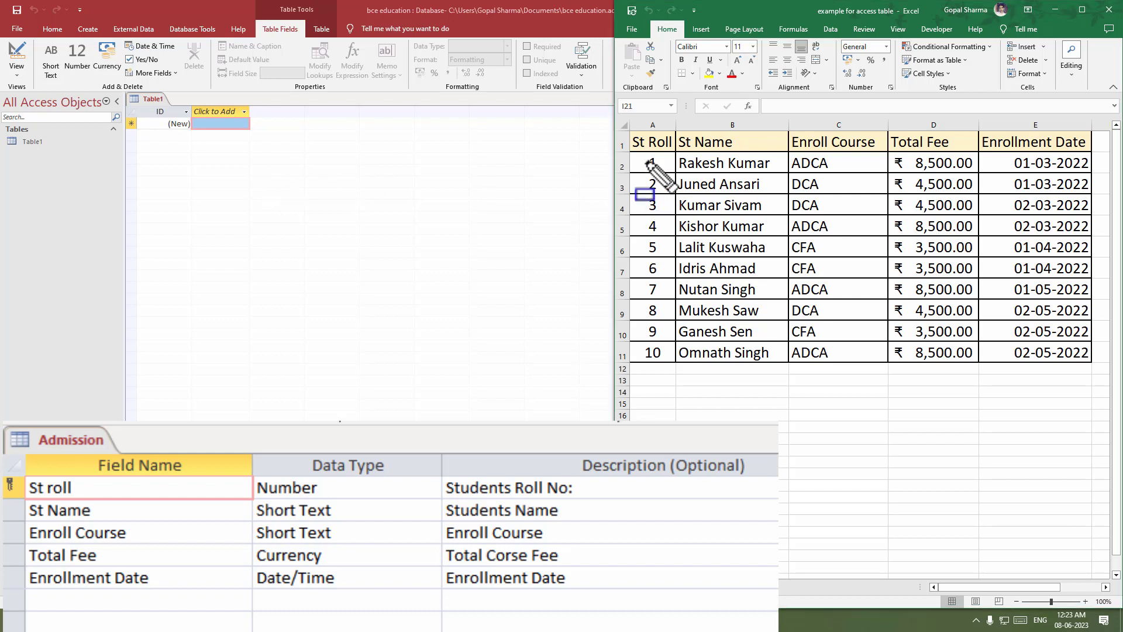
mouse_move(629, 124)
mouse_down()
mouse_move(673, 395)
mouse_move(678, 366)
mouse_up()
mouse_move(677, 117)
mouse_down()
mouse_move(705, 237)
mouse_move(788, 370)
mouse_up()
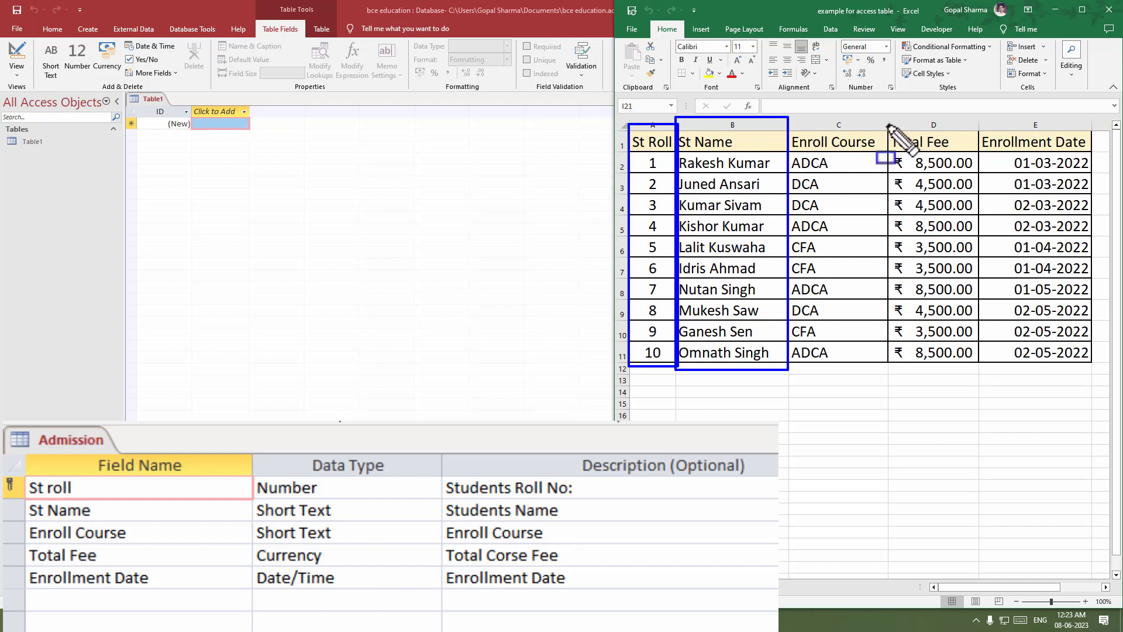
Highlight the remaining student columns in Excel, then return to the Access database.
mouse_move(889, 126)
mouse_down()
mouse_move(924, 298)
mouse_move(980, 365)
mouse_up()
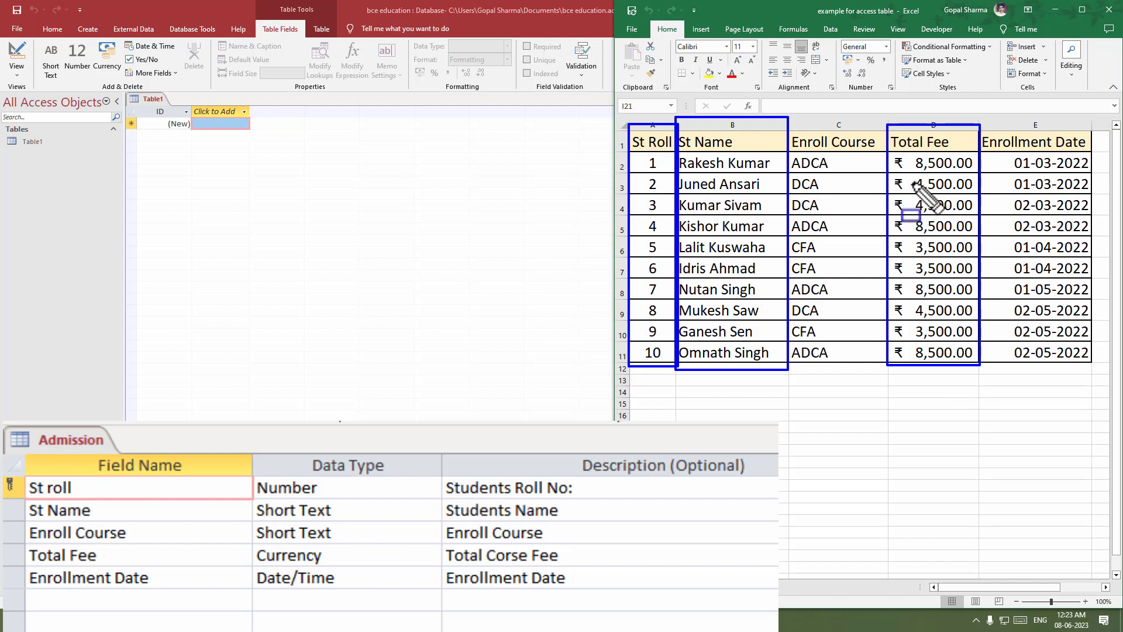
mouse_move(983, 126)
mouse_down()
mouse_move(1028, 339)
mouse_move(1092, 370)
mouse_up()
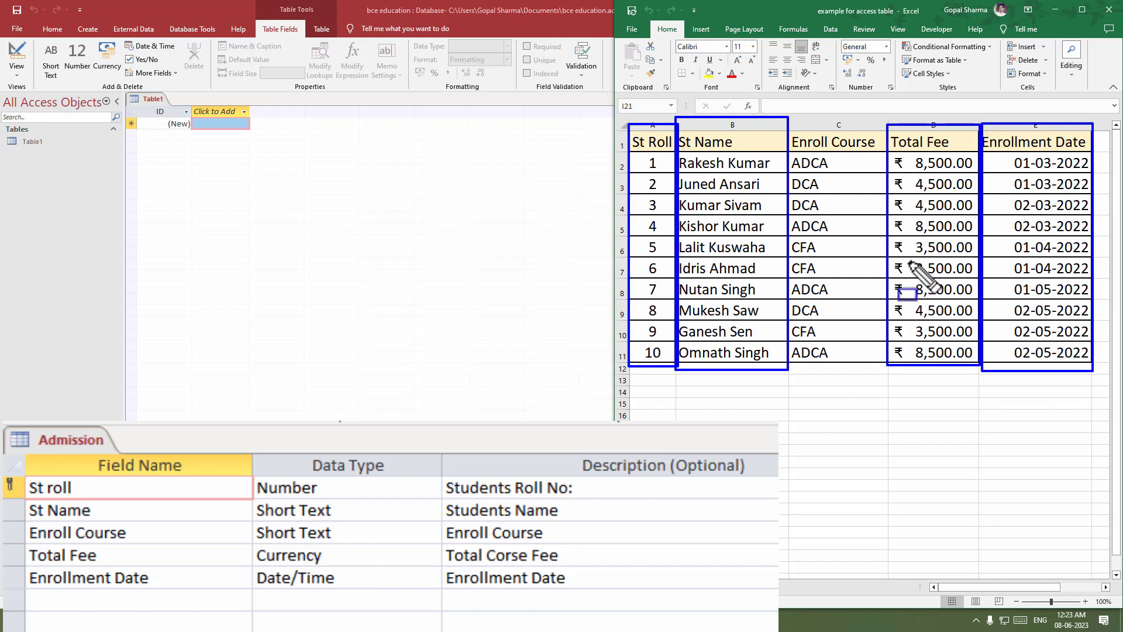
key(e)
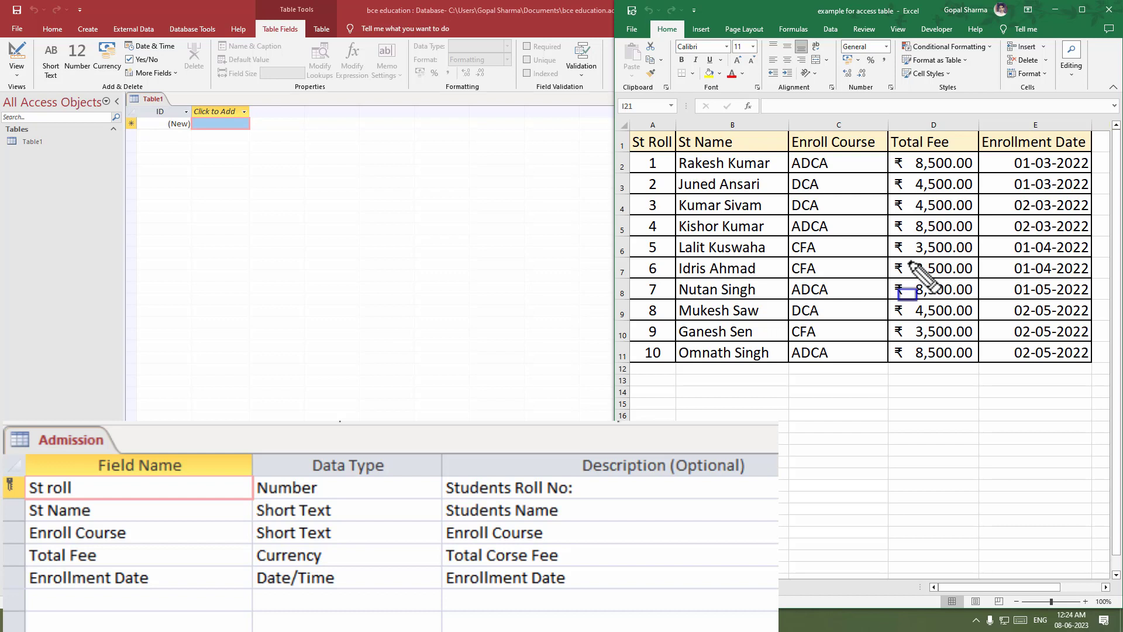
key(Escape)
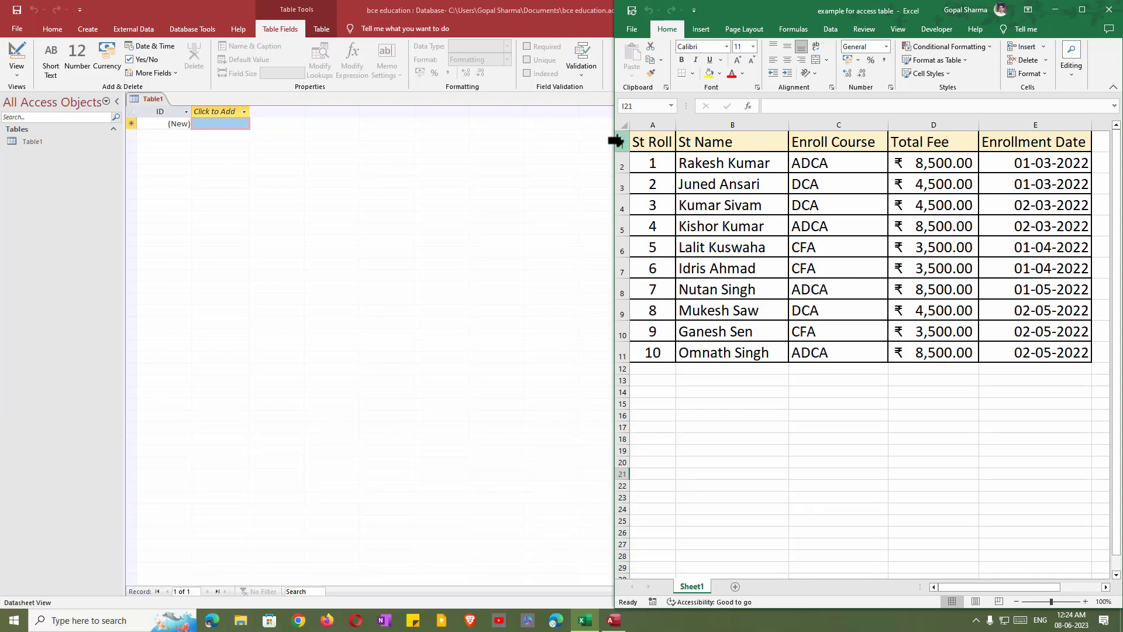
click(539, 151)
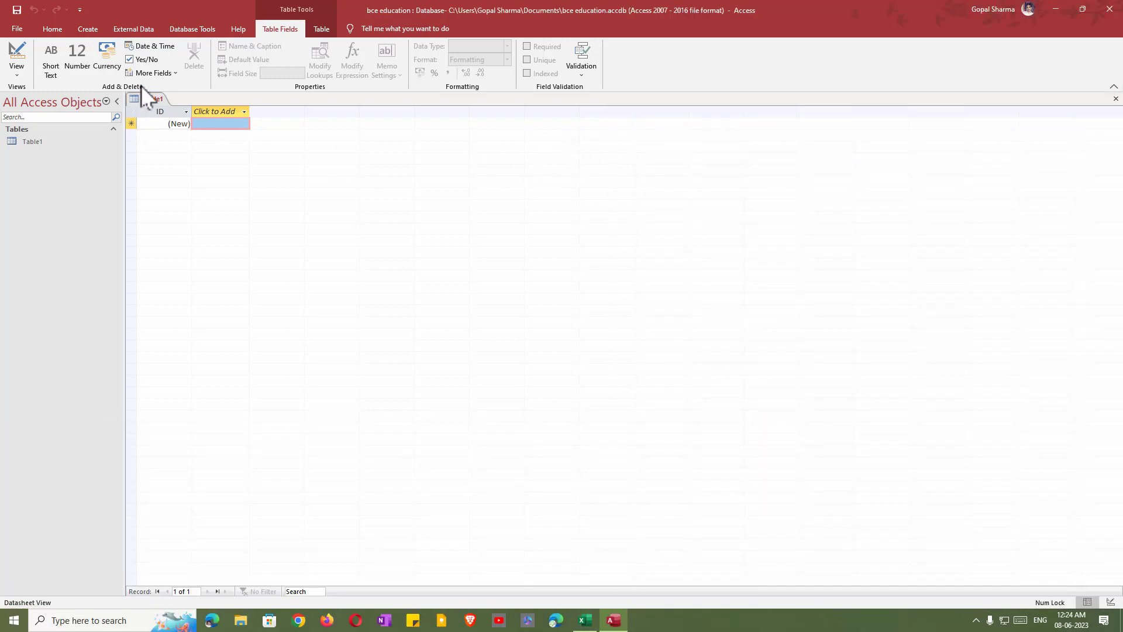
Close the empty Table1, create and discard another blank table, leaving the Create ribbon shown.
click(1115, 100)
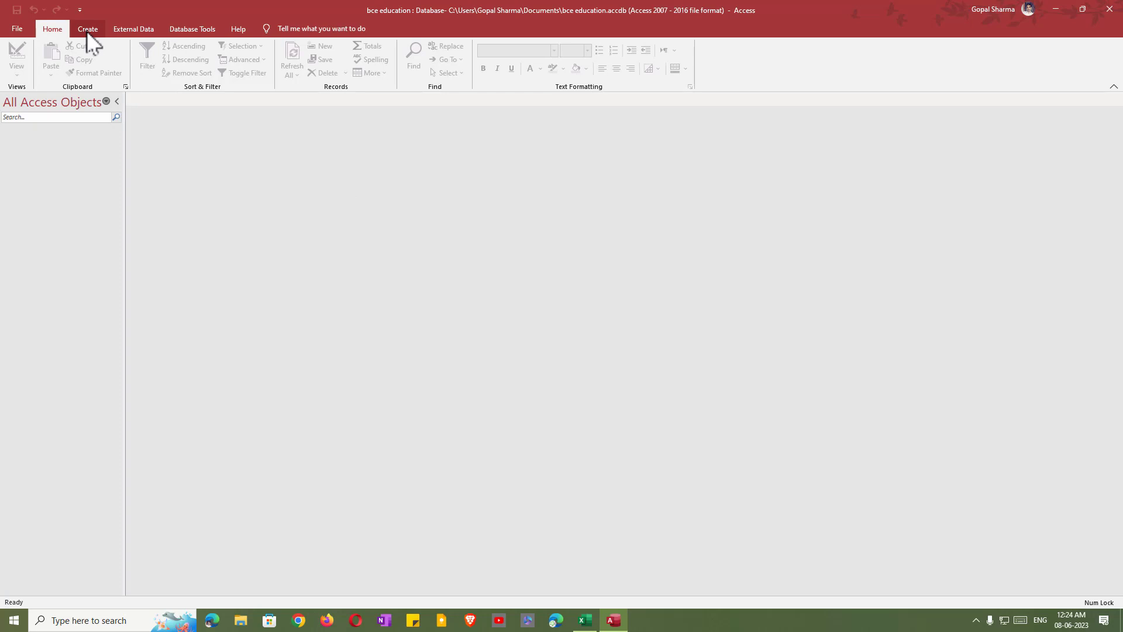
click(87, 30)
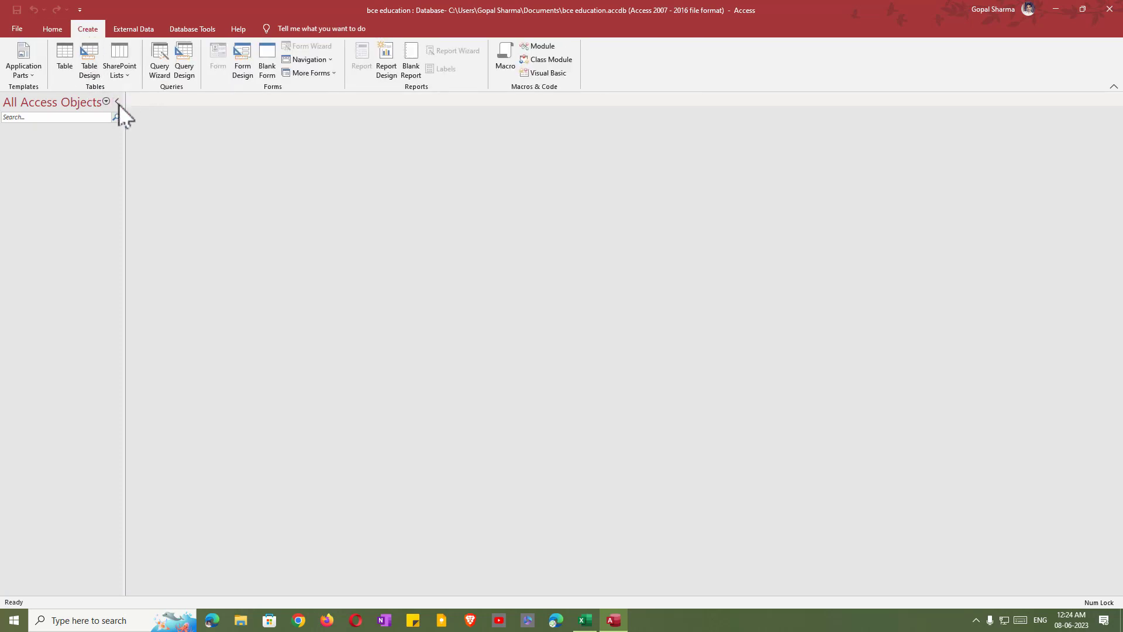
click(66, 58)
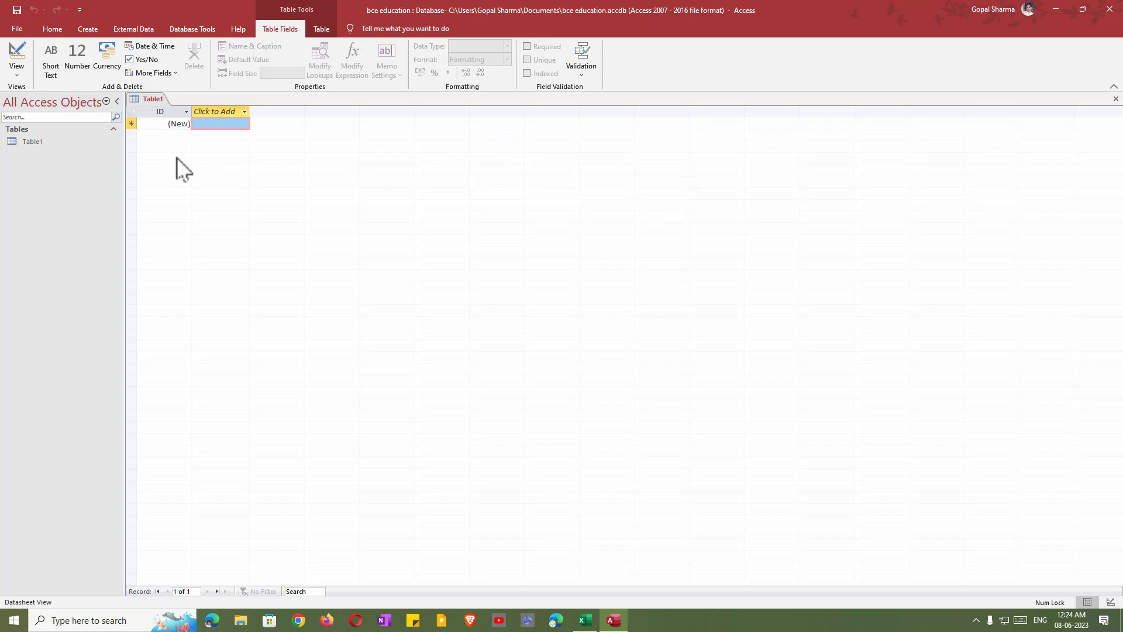
click(1116, 98)
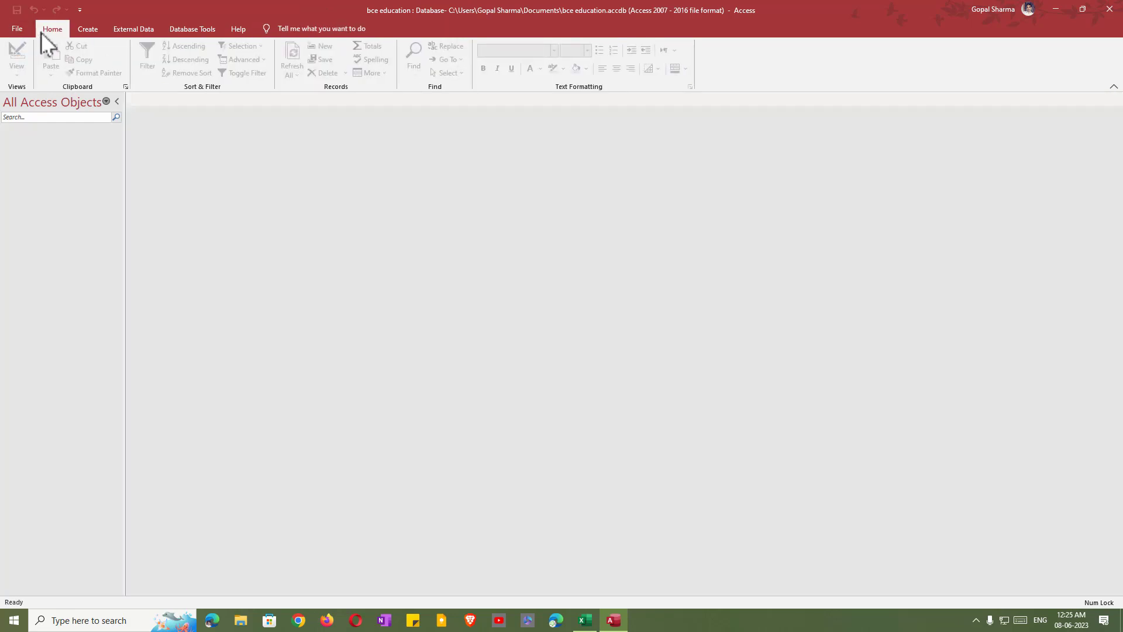
click(86, 31)
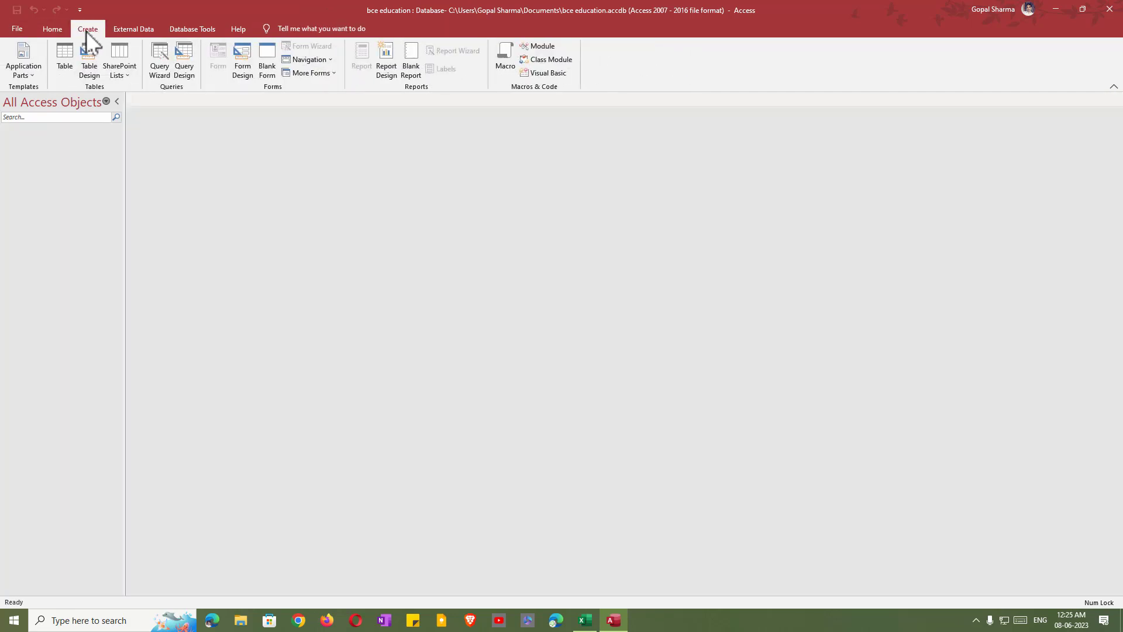
Start a new table in Design View and show the Excel student sheet with its St Roll heading.
click(90, 71)
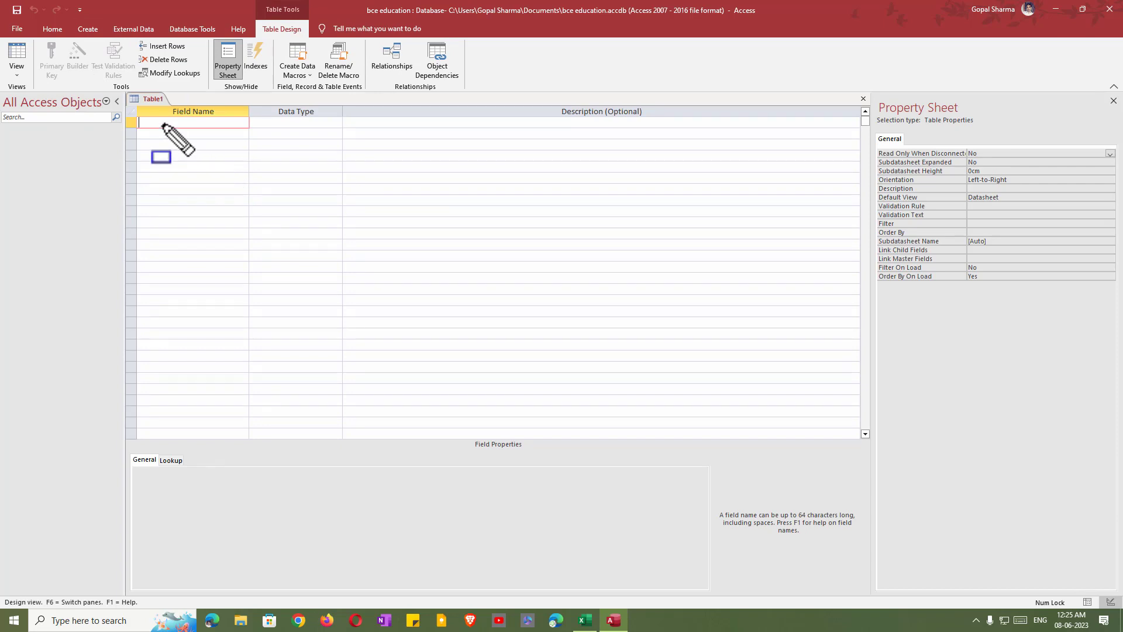
mouse_move(136, 104)
mouse_down()
mouse_move(246, 382)
mouse_move(248, 435)
mouse_up()
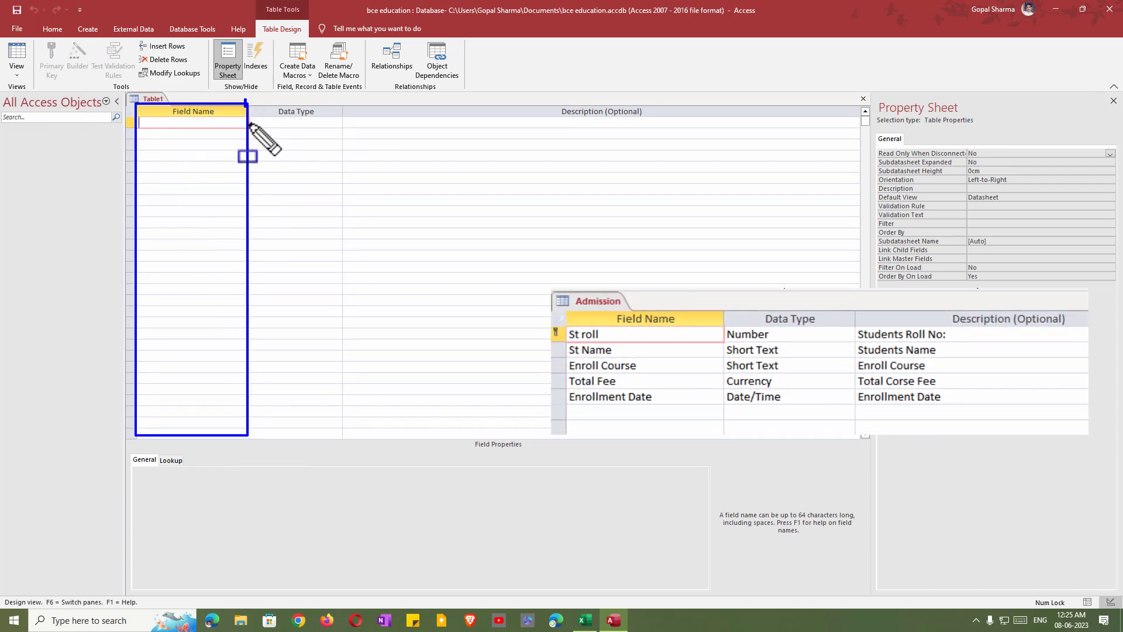
mouse_move(245, 100)
mouse_down()
mouse_move(346, 438)
mouse_move(337, 439)
mouse_up()
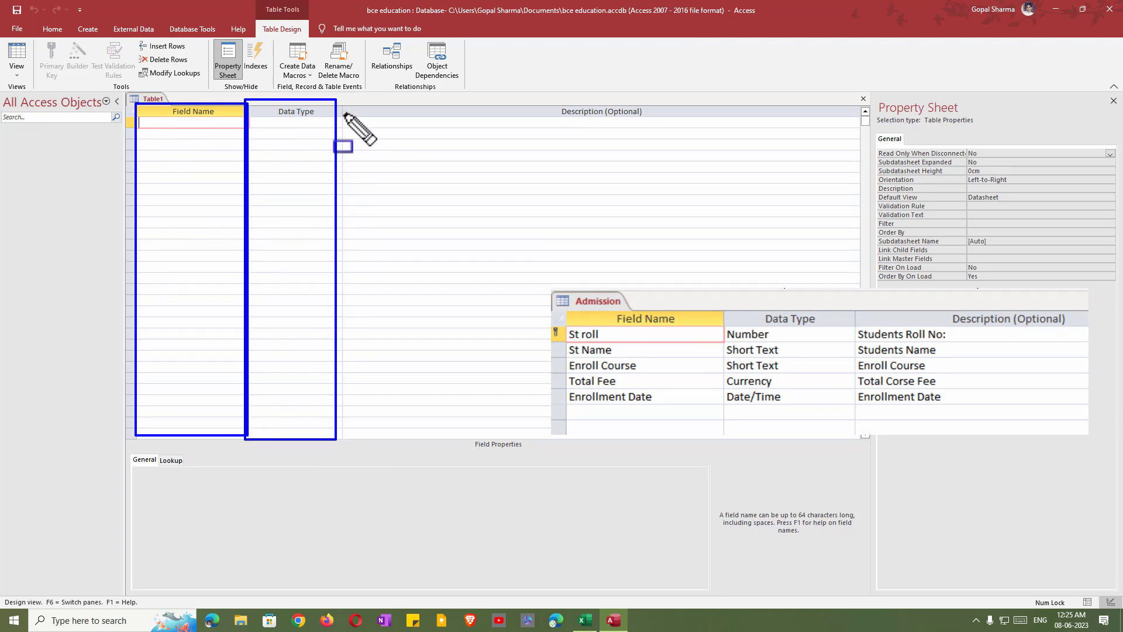
mouse_move(345, 106)
mouse_down()
mouse_move(702, 434)
mouse_move(807, 431)
mouse_move(854, 451)
mouse_move(857, 438)
mouse_up()
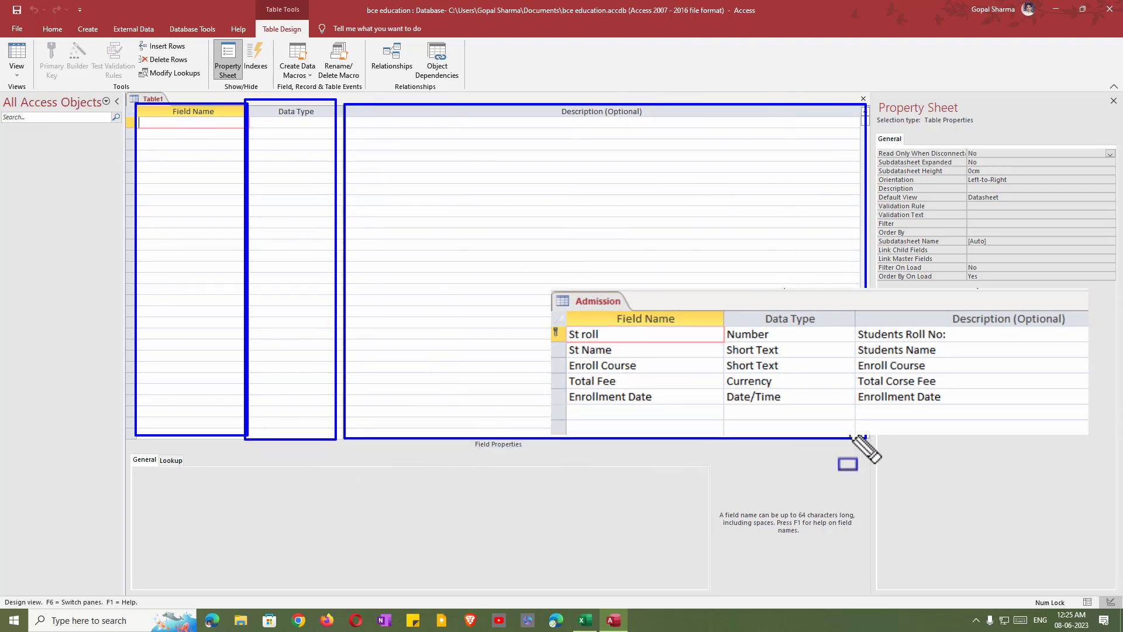
key(Escape)
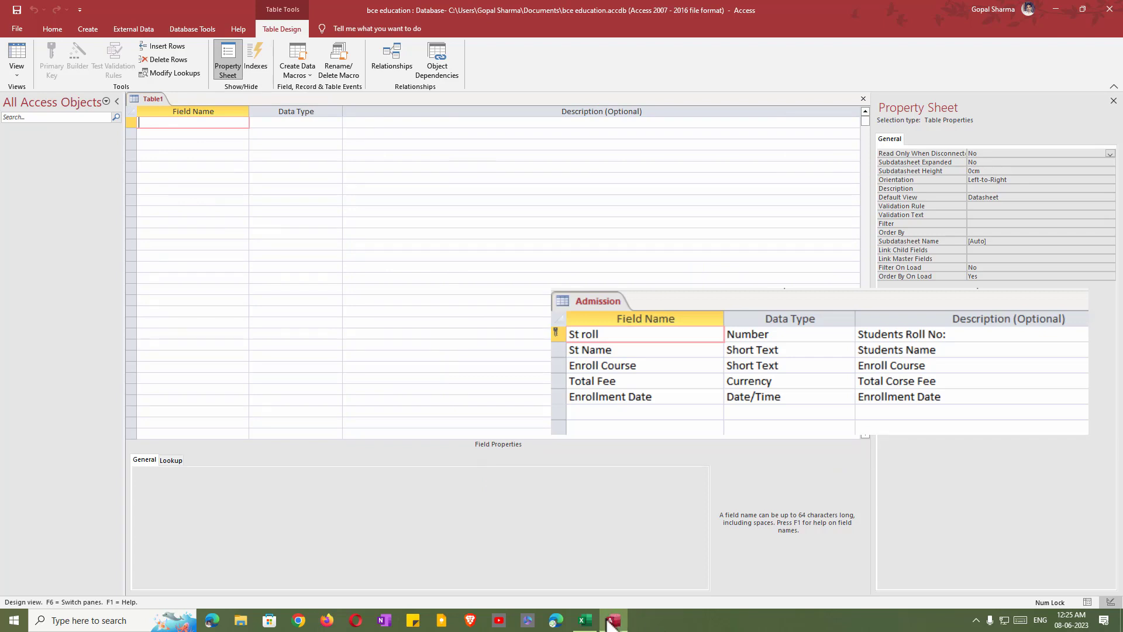
click(585, 621)
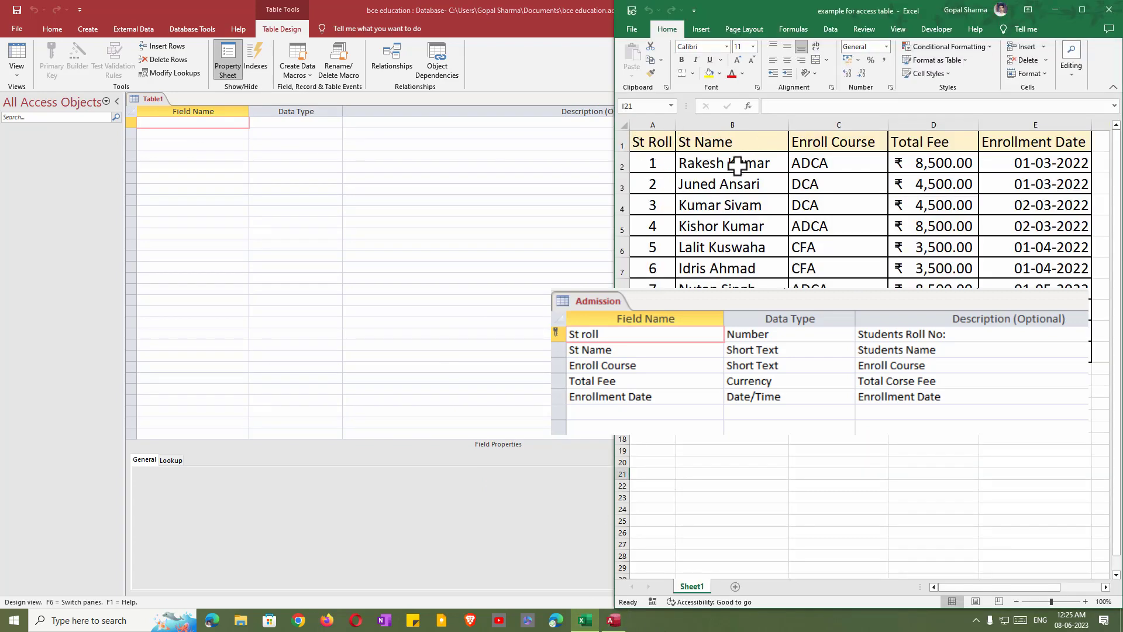
mouse_move(626, 127)
mouse_down()
mouse_move(674, 153)
mouse_move(776, 153)
mouse_up()
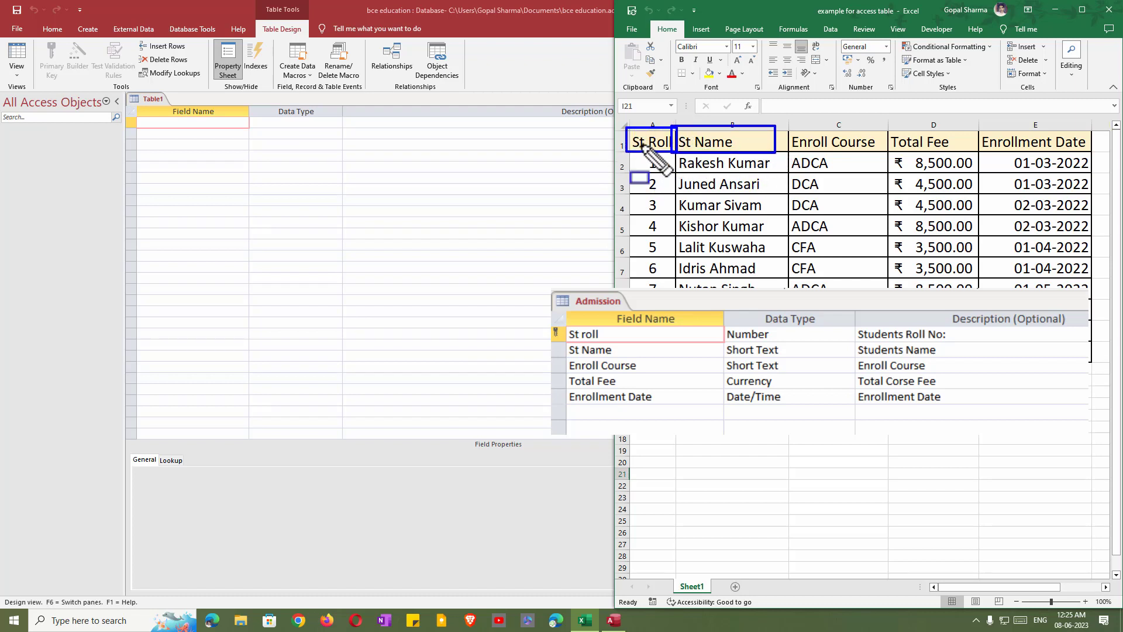
Highlight the first field cell and roll numbers, then dock Access on the screen's left half.
mouse_move(137, 113)
mouse_down()
mouse_move(198, 141)
mouse_move(249, 128)
mouse_move(251, 108)
mouse_move(271, 123)
mouse_move(342, 130)
mouse_up()
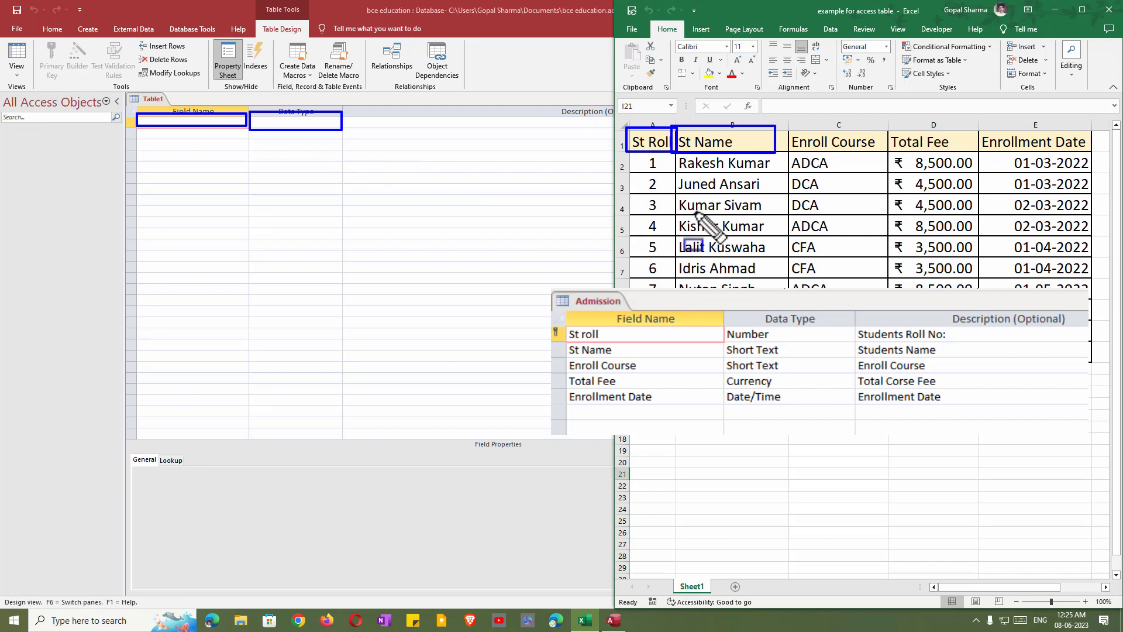
mouse_move(631, 150)
mouse_down()
mouse_move(652, 328)
mouse_move(677, 328)
mouse_up()
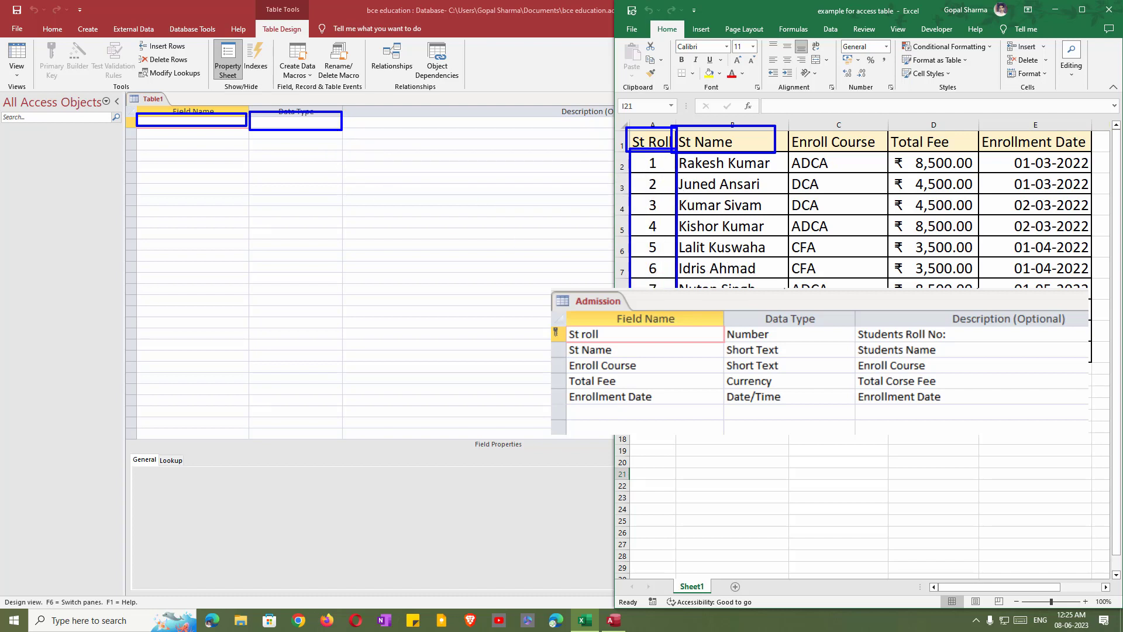
key(Escape)
click(514, 32)
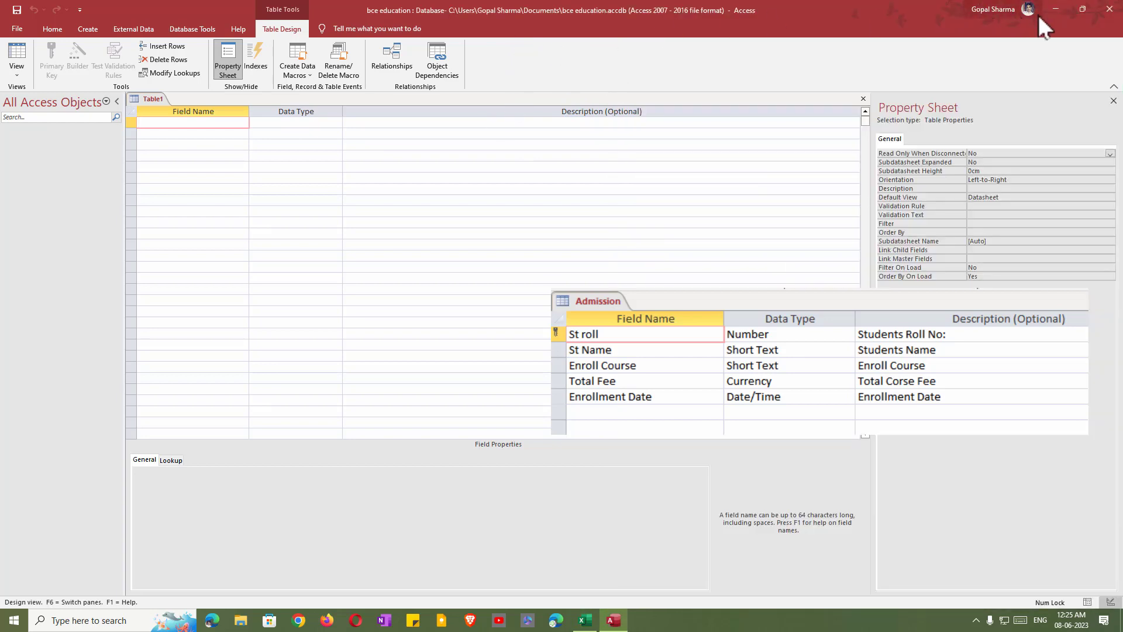
drag(781, 4, 7, 42)
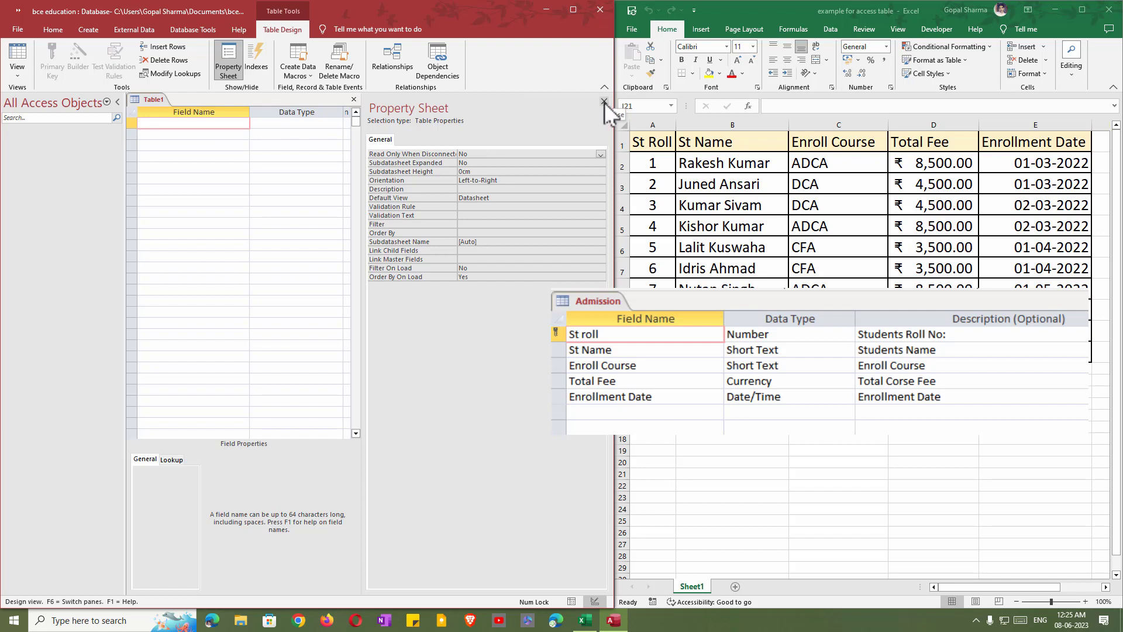
Hide the Property Sheet and highlight the navigation pane and Excel column headings.
click(603, 103)
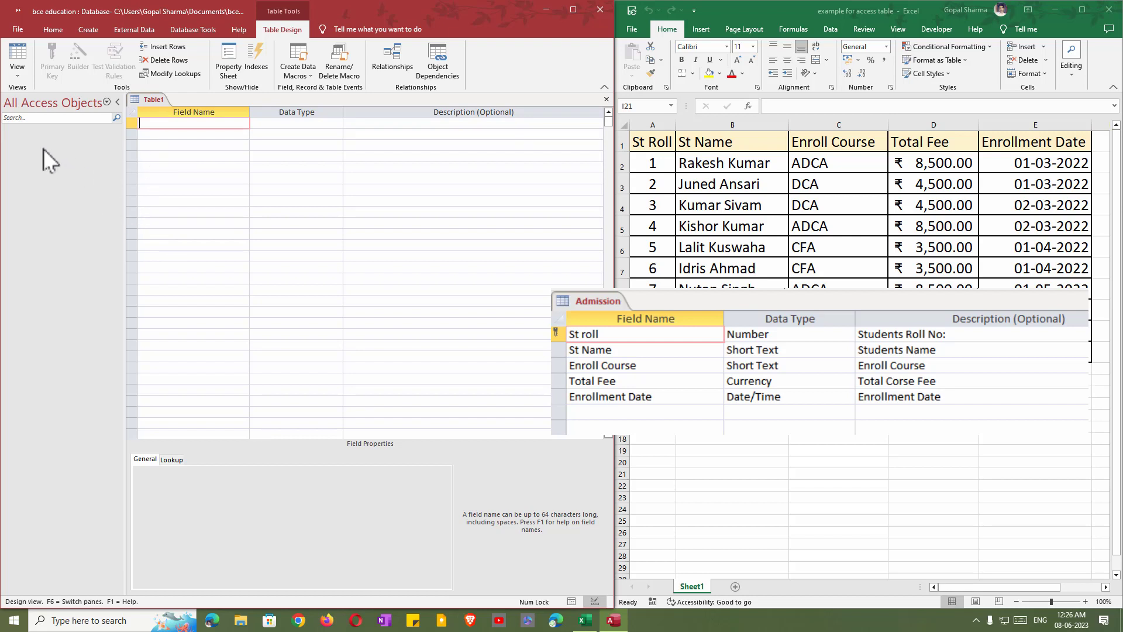
key(ctrl+alt+d)
mouse_move(3, 122)
mouse_down()
mouse_move(29, 271)
mouse_move(112, 533)
mouse_move(108, 597)
mouse_up()
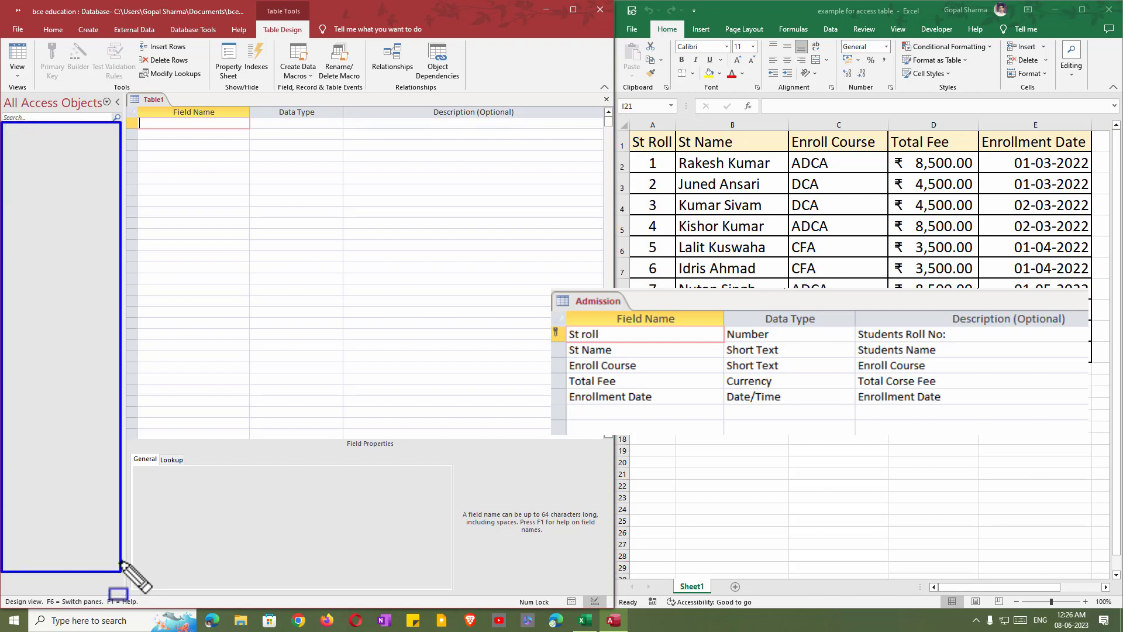
key(Escape)
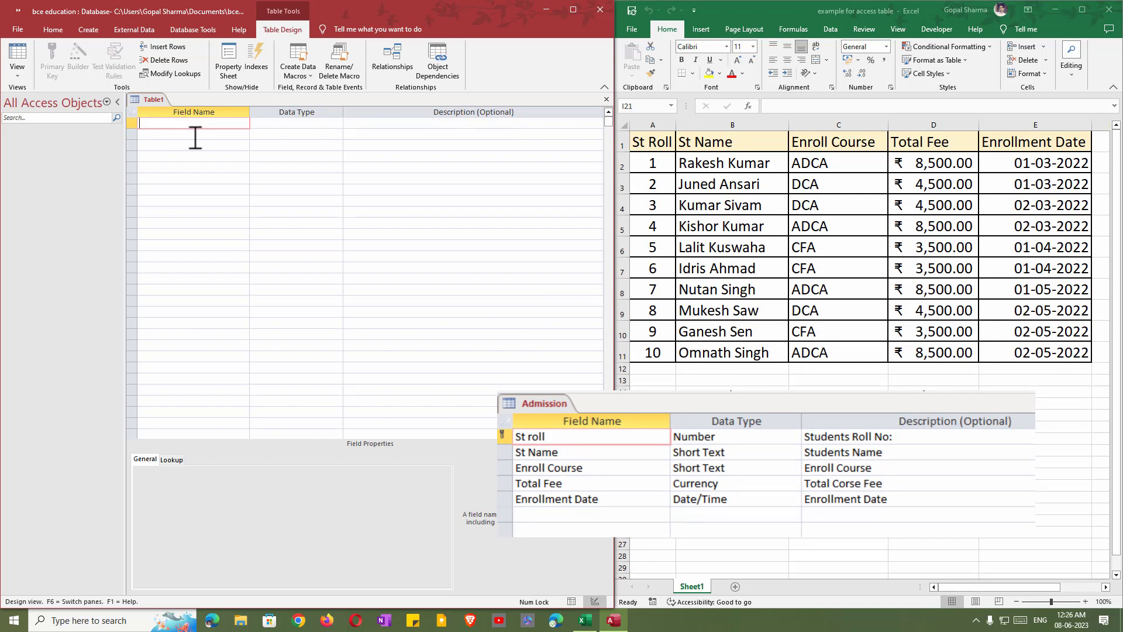
mouse_move(626, 125)
mouse_down()
mouse_move(909, 131)
mouse_move(1079, 163)
mouse_move(1090, 153)
mouse_up()
key(Escape)
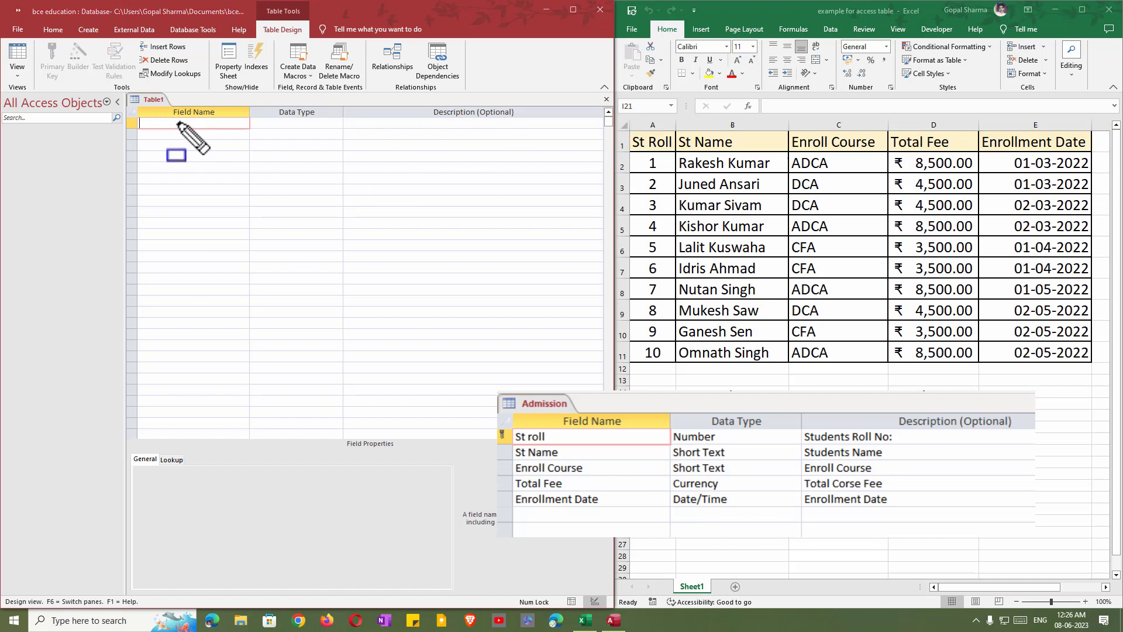
key(Escape)
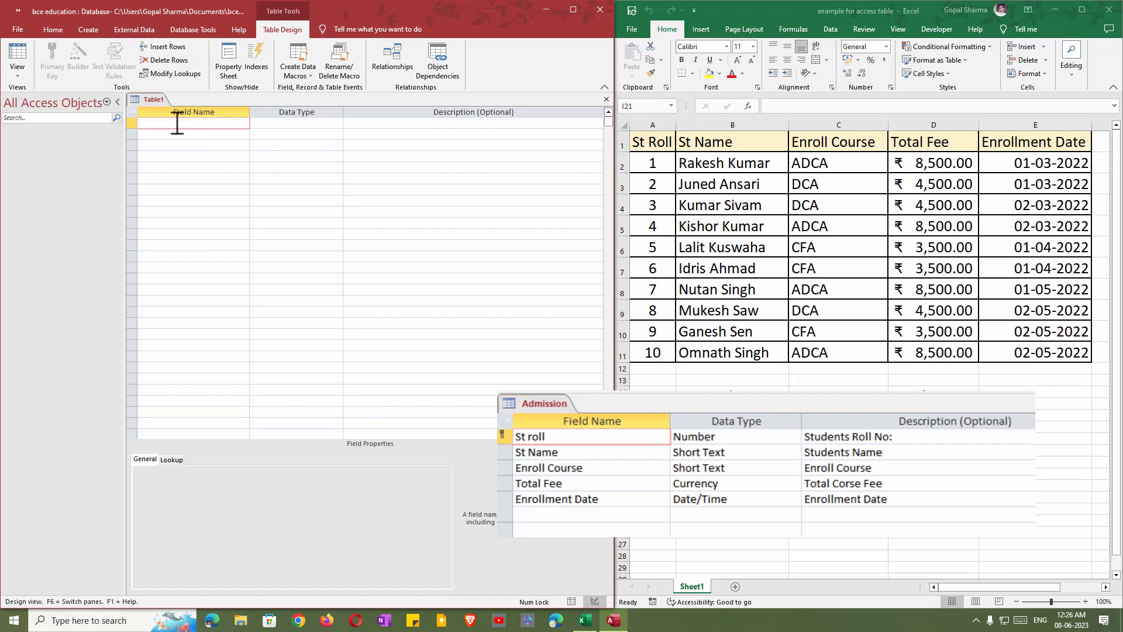
Enter 'St roll' as the table's first field name.
click(177, 123)
text(St roll)
key(Tab)
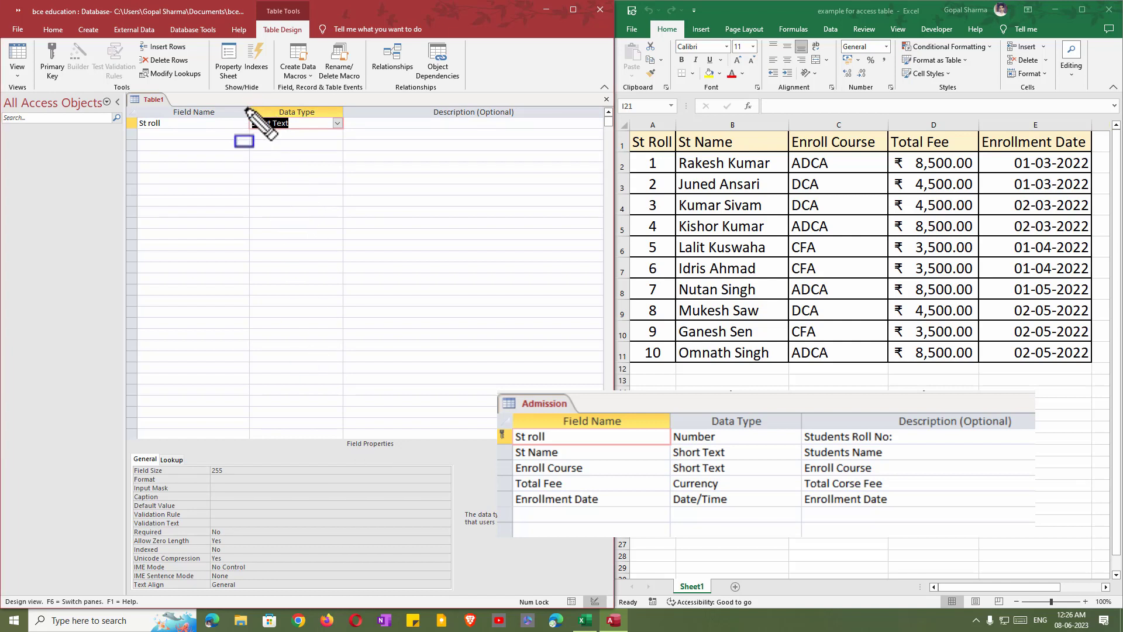
Make St roll a Number field with the description 'Students Roll No'.
drag(246, 108, 349, 145)
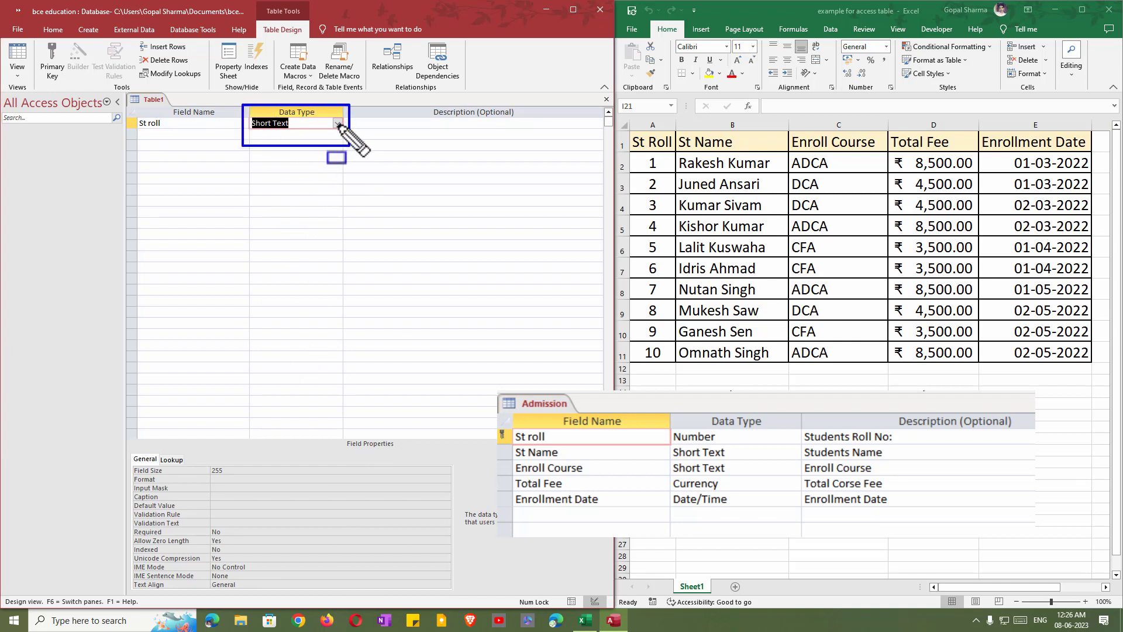
key(Escape)
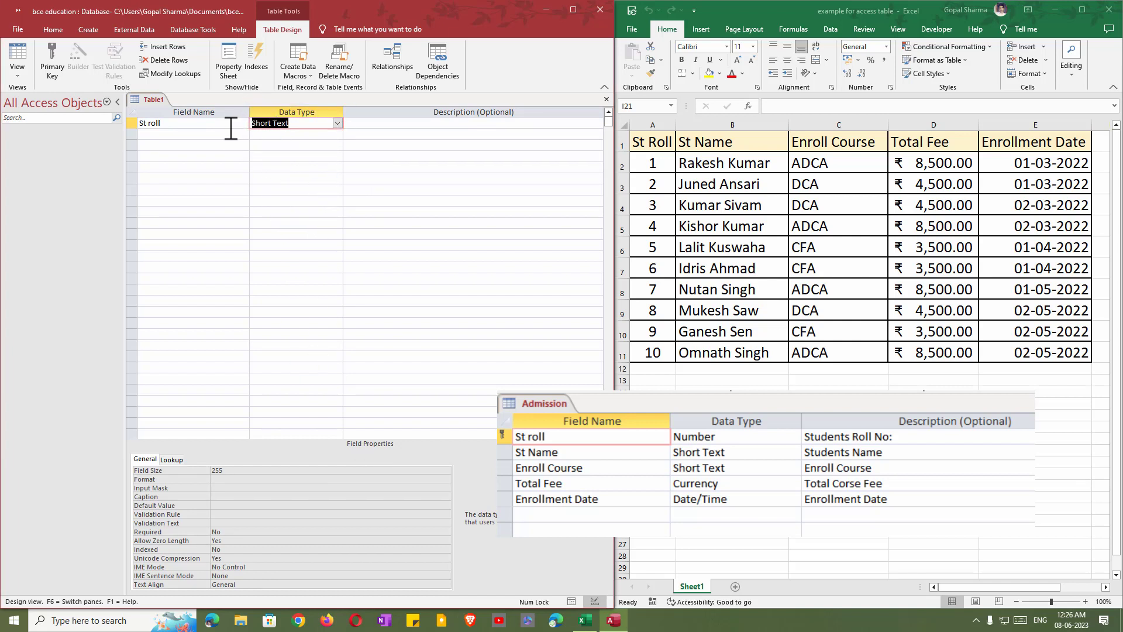
click(338, 124)
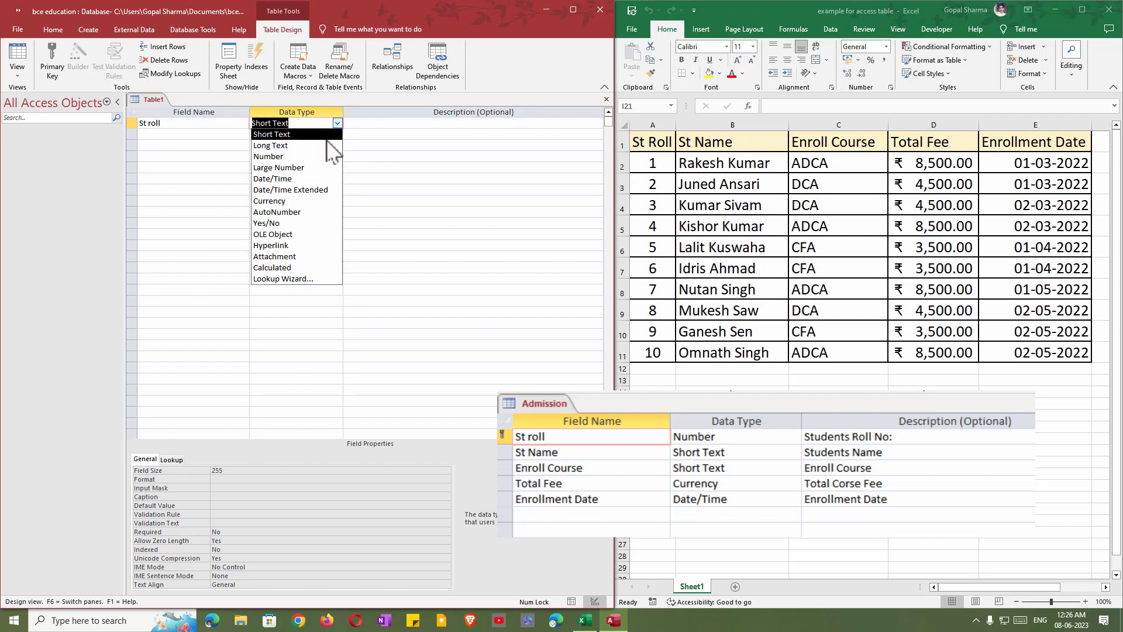
click(319, 156)
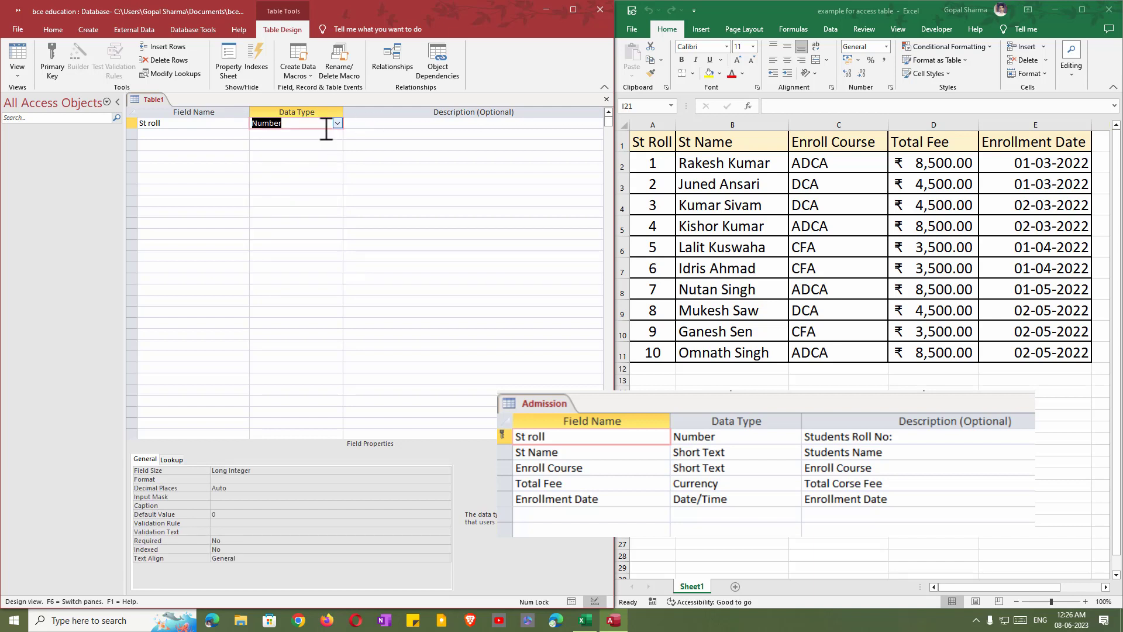
click(398, 125)
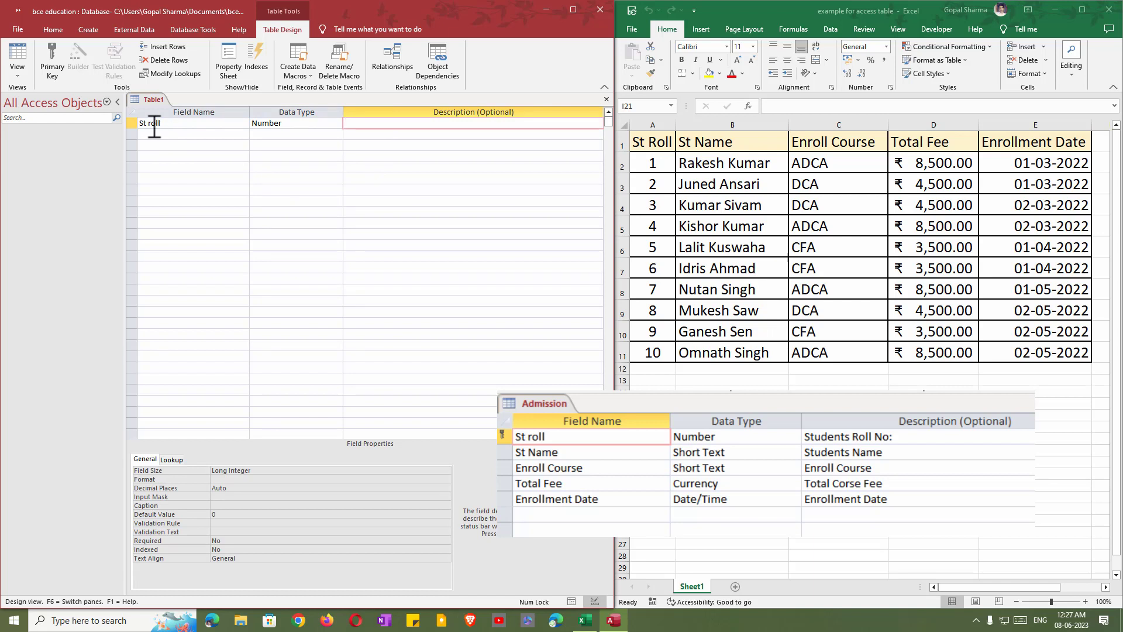
text(Students Roll No:)
Add a second field named 'St Name' and bring up its data type choices.
key(Return)
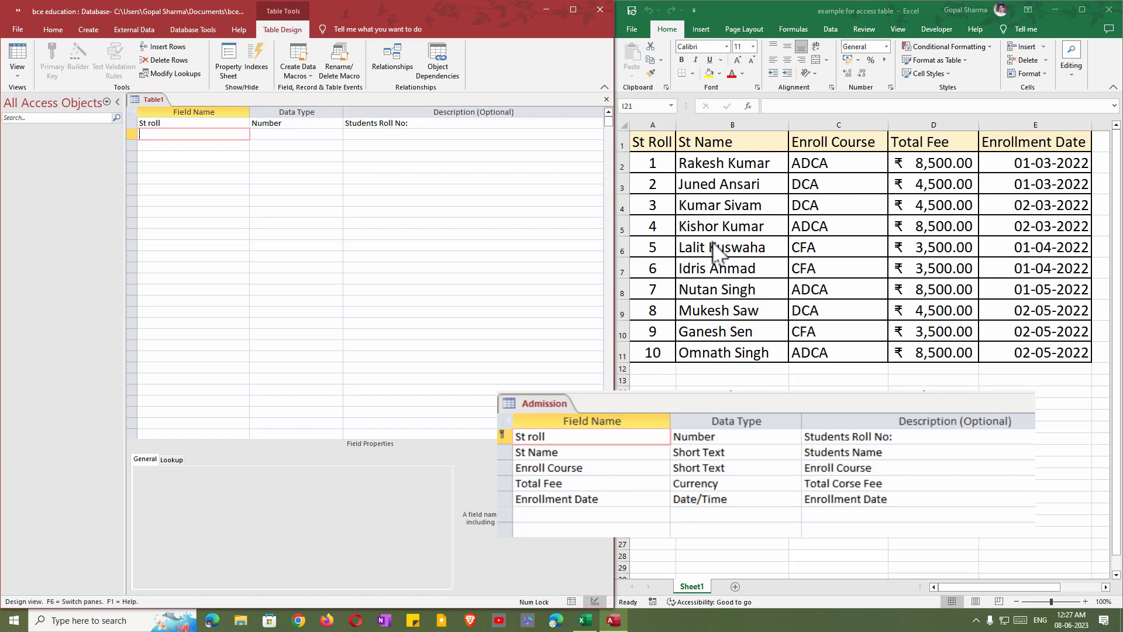
text(St Name)
key(Tab)
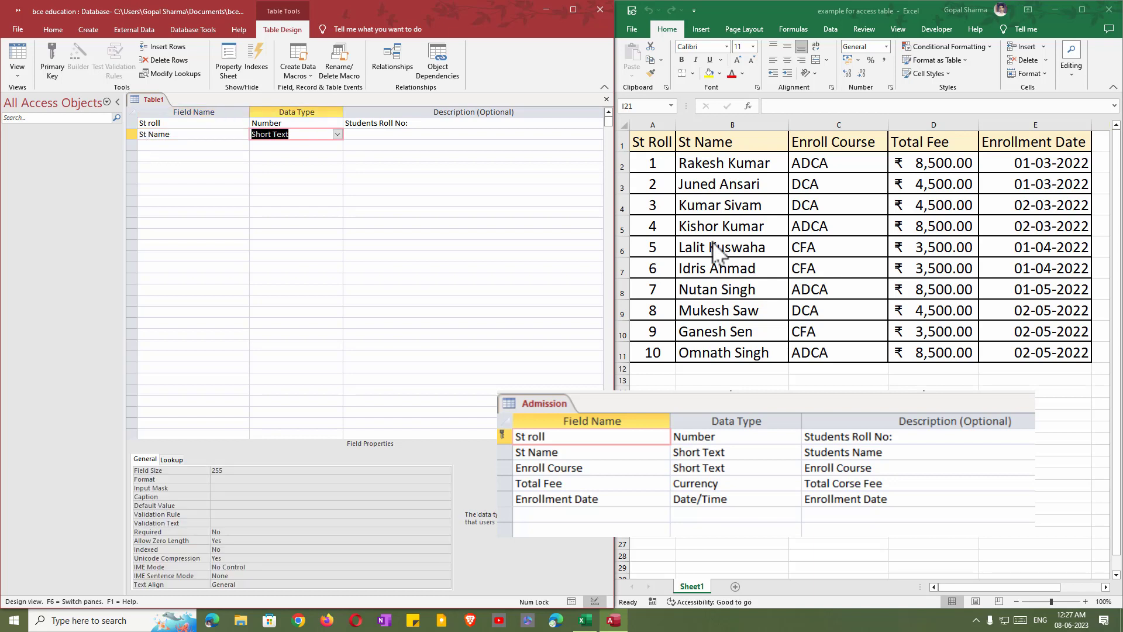
click(338, 135)
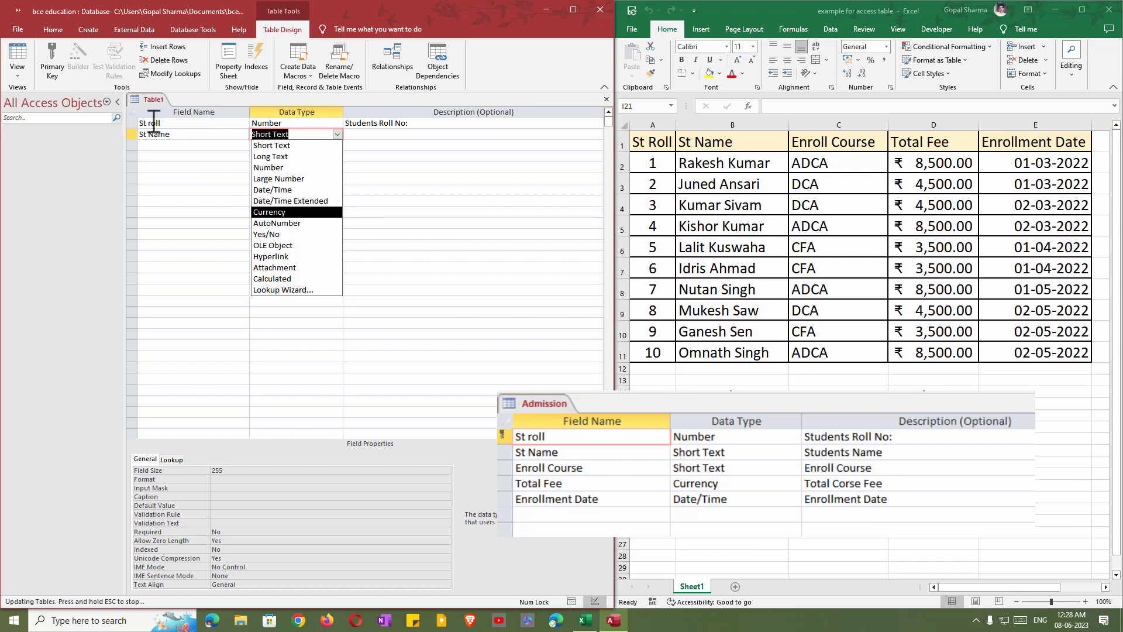
key(Escape)
click(174, 123)
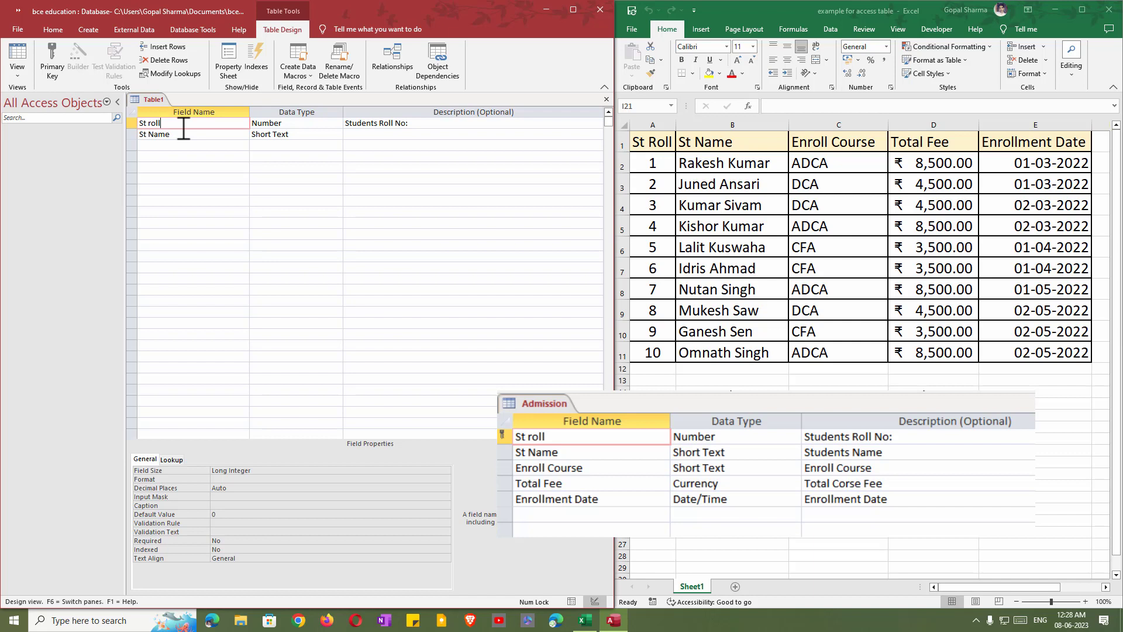
Describe St Name as 'Students Name' and add an Enroll Course field described 'Enroll Course'.
click(359, 136)
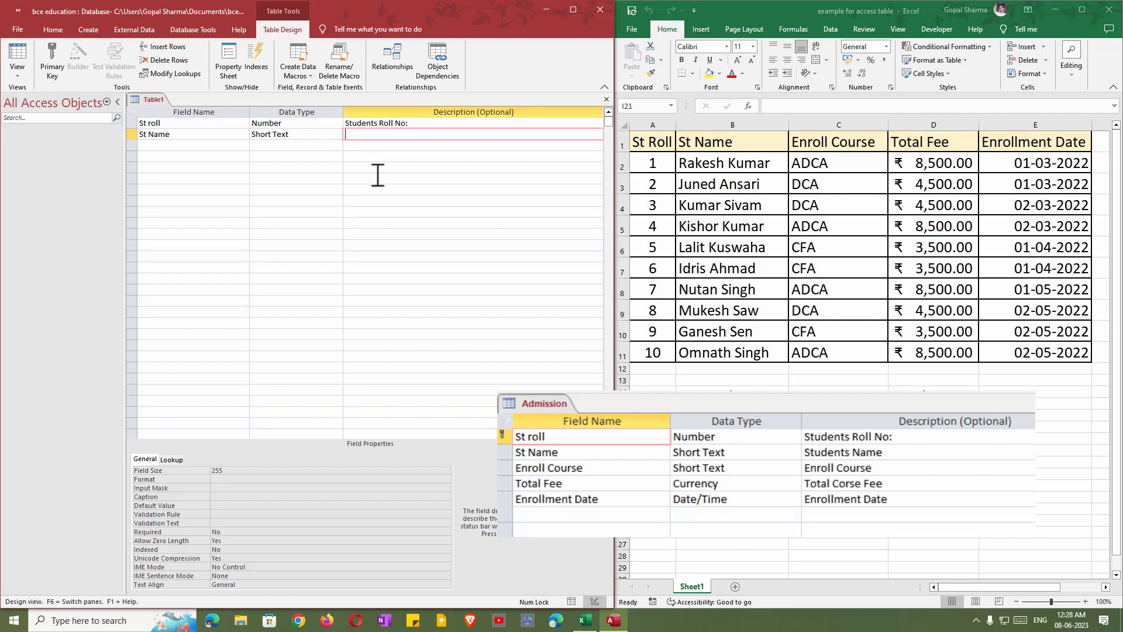
text(Students Name)
key(Tab)
text(Enroll Course)
key(Tab)
key(Tab)
text(Enroll Copu)
key(BackSpace)
key(BackSpace)
text(urse)
Add Total Fee as Currency ('Total Corse Fee') and Enrollment Date as Date/Time, both described.
key(Tab)
text(Total Fee)
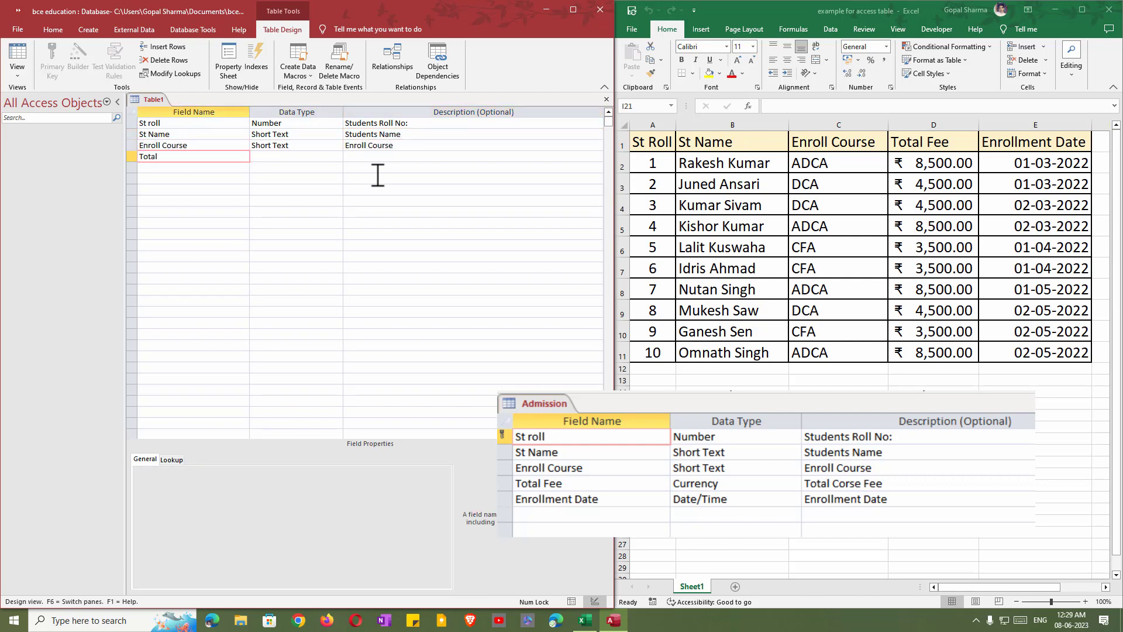
key(Tab)
key(c)
key(Tab)
text(Total Corse Fee)
key(Tab)
text(Enrollment Date)
key(Tab)
key(d)
key(Tab)
text(Enrollment Date)
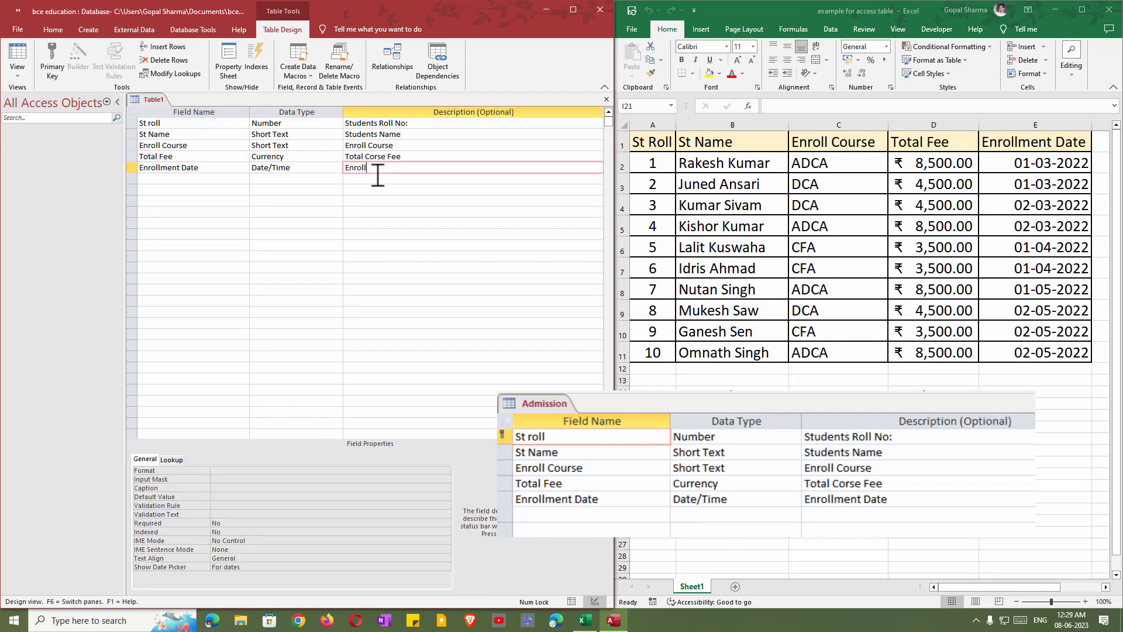
click(170, 121)
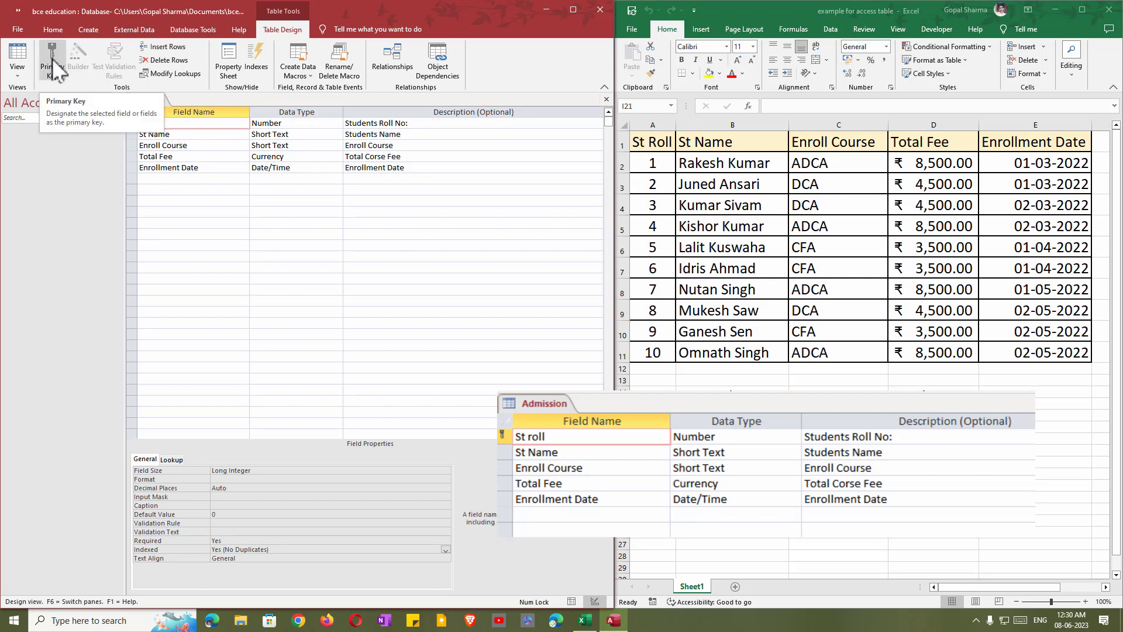
Set St roll as the primary key and save Table1 under the name 'Admission'.
click(54, 66)
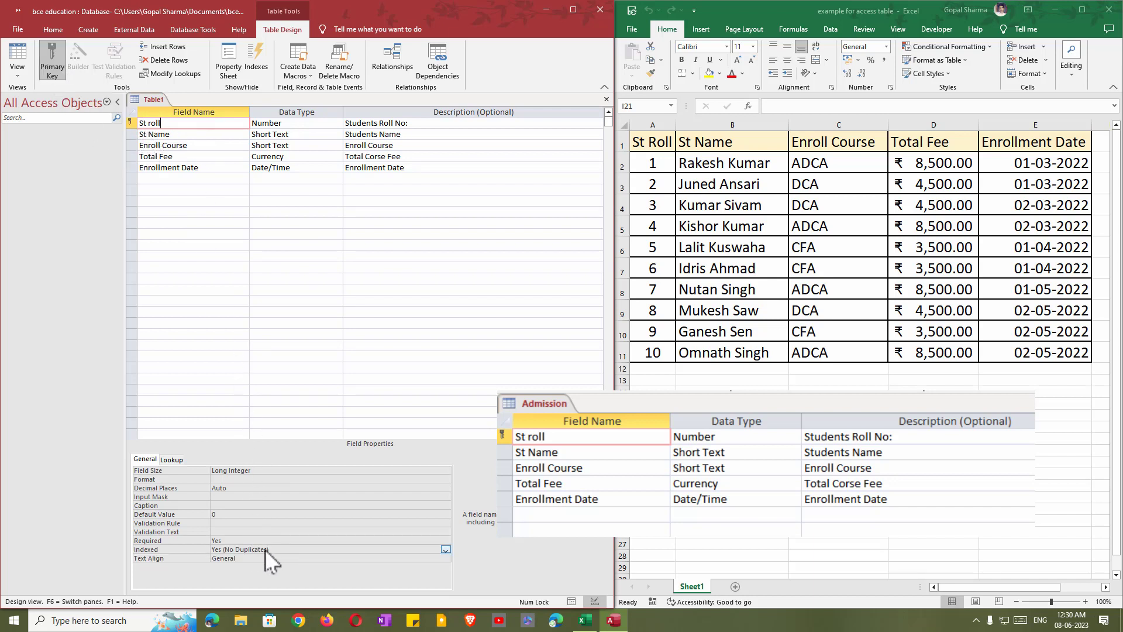
click(607, 98)
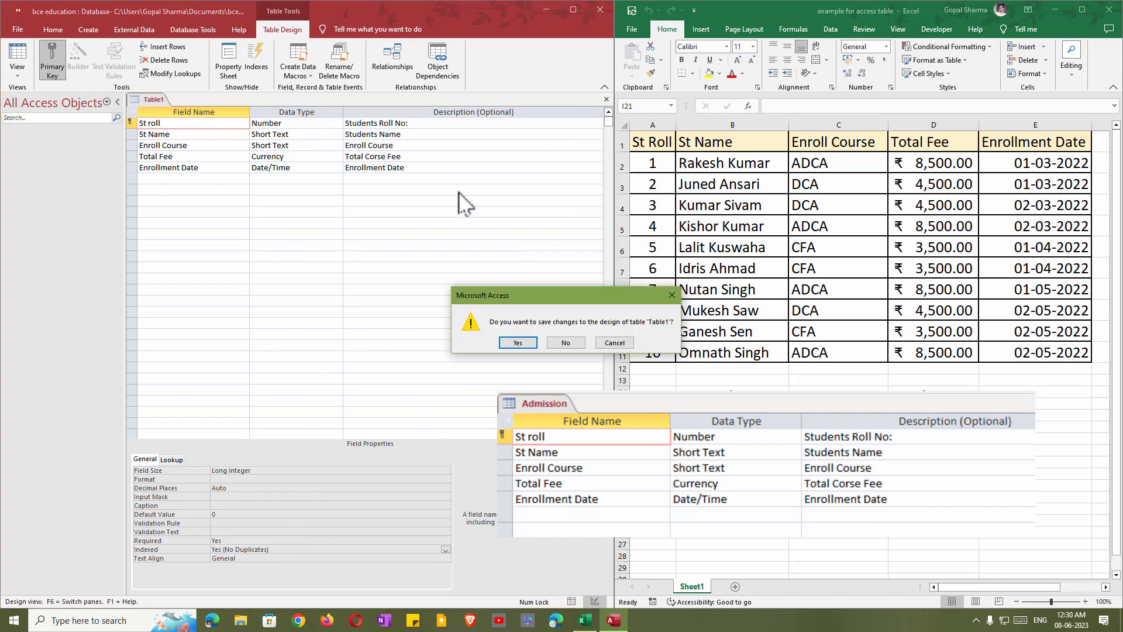
click(518, 344)
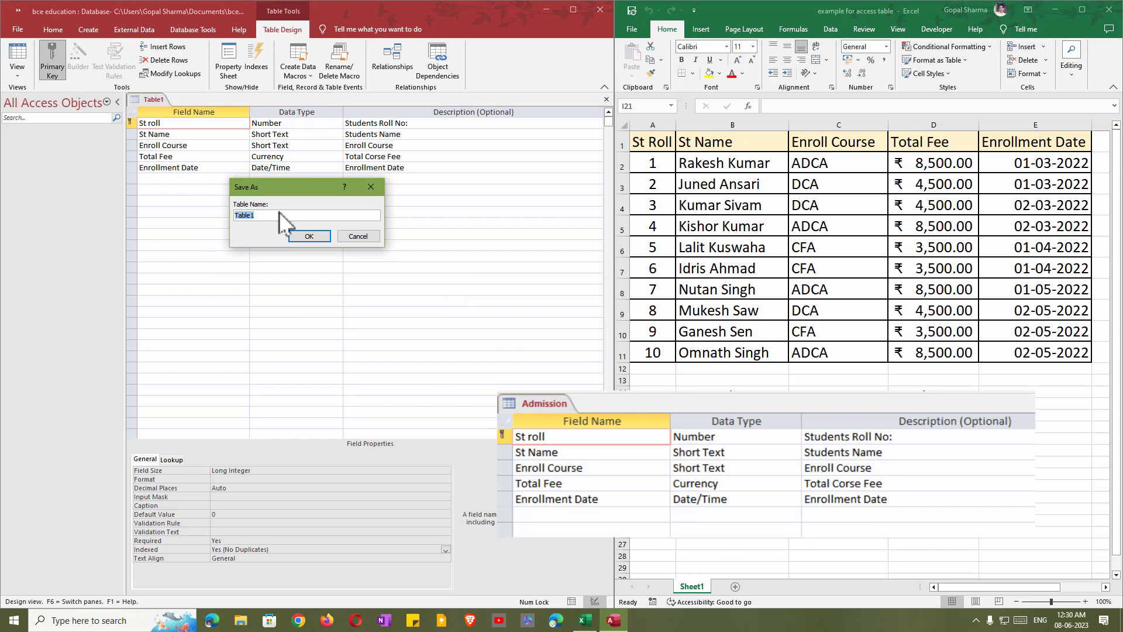
text(Admission)
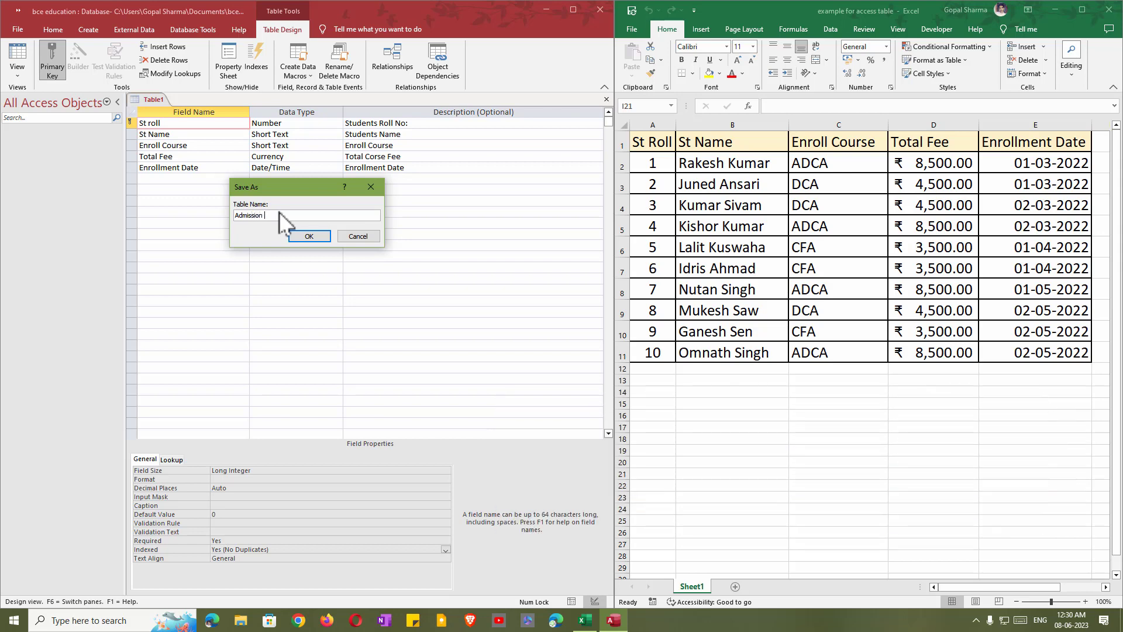
click(308, 237)
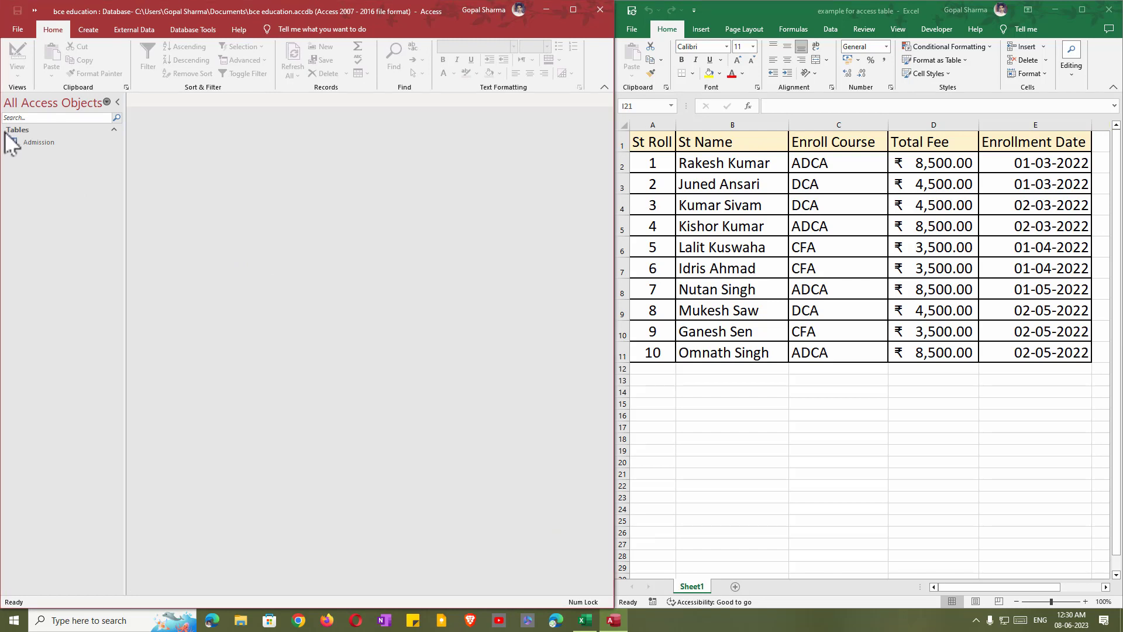
Open the Admission table and enter record 1: student's name, ADCA, 8500, 1/3/2022.
click(44, 143)
double_click(44, 143)
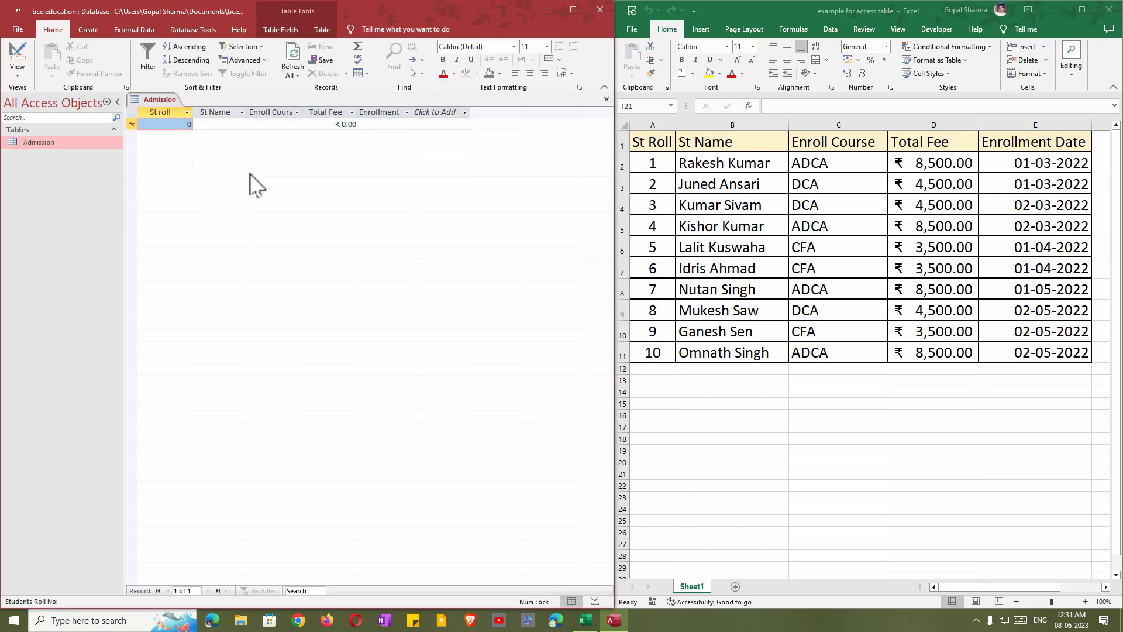
text(1)
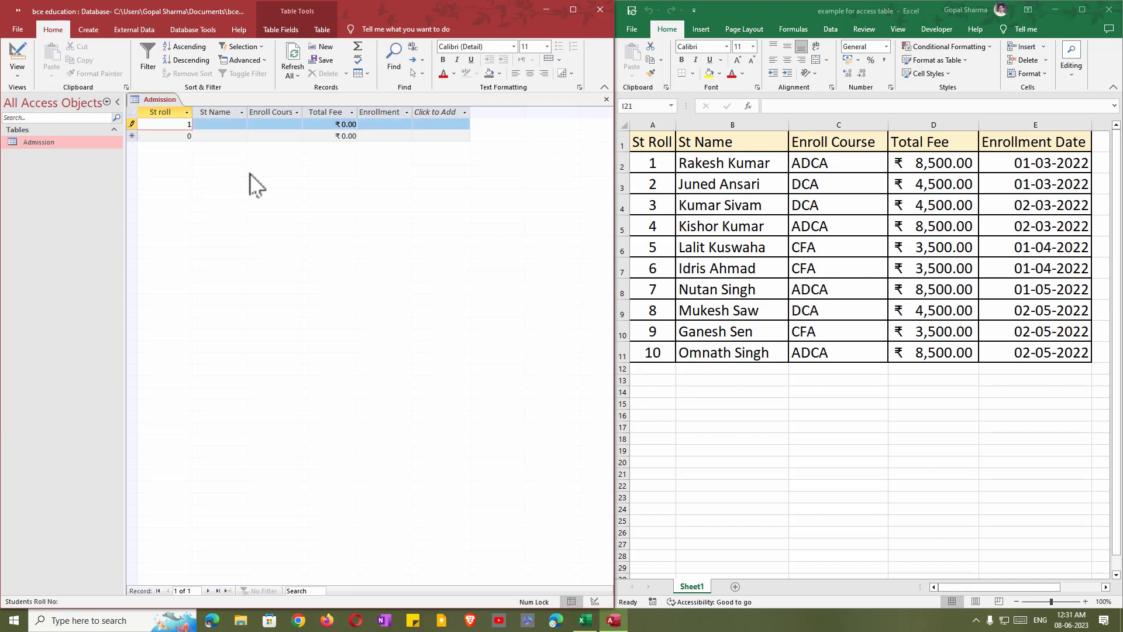
key(Tab)
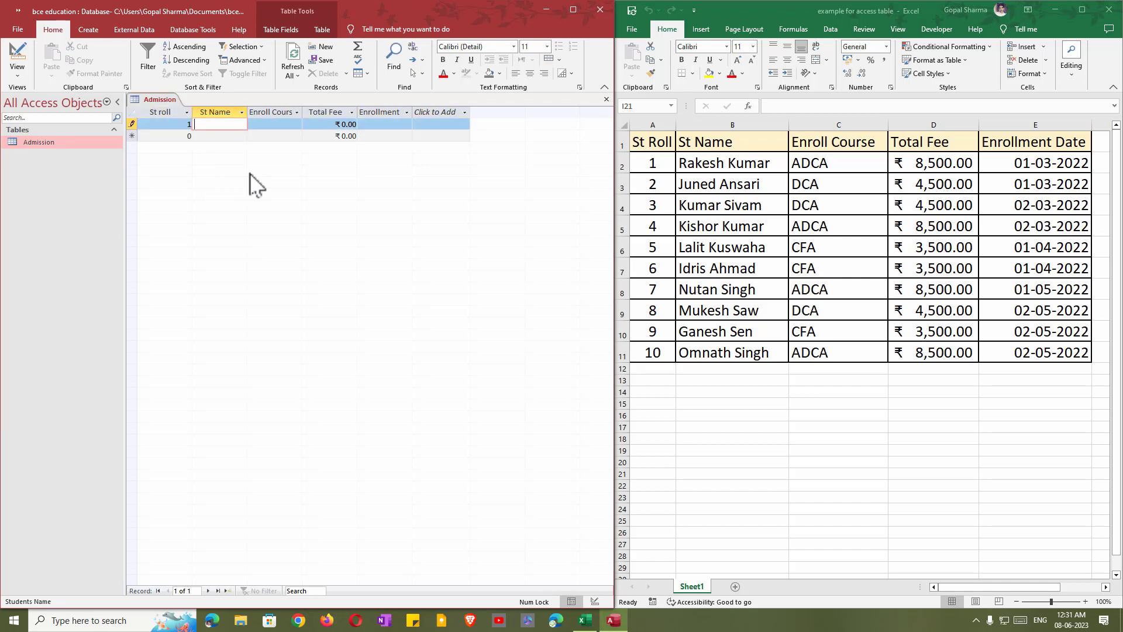
key(Tab)
text(ADCA)
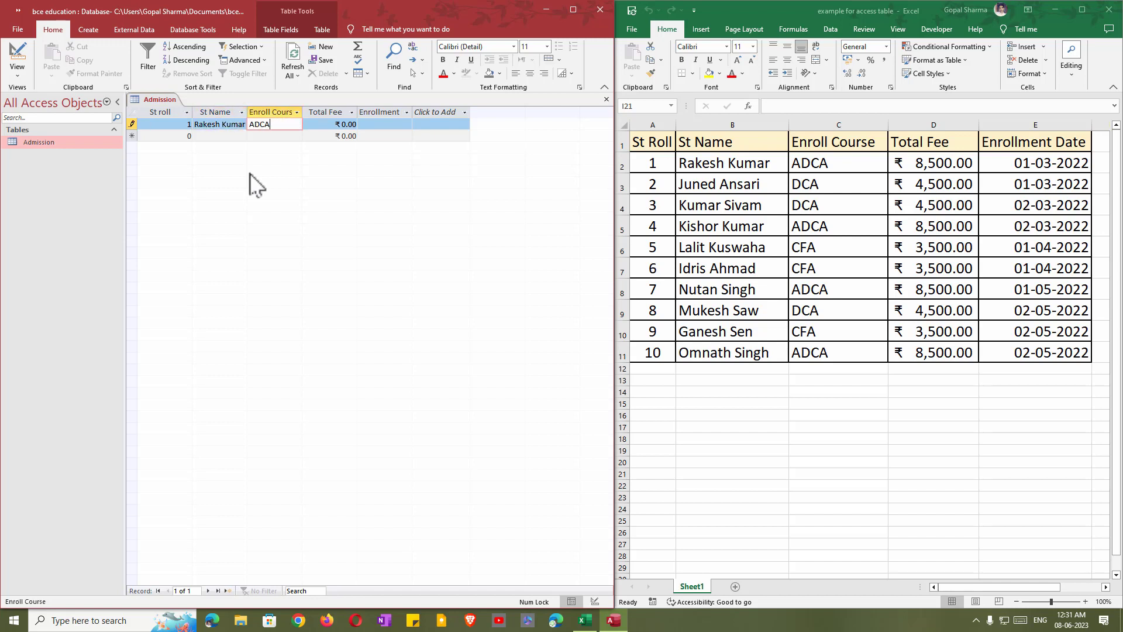
key(Tab)
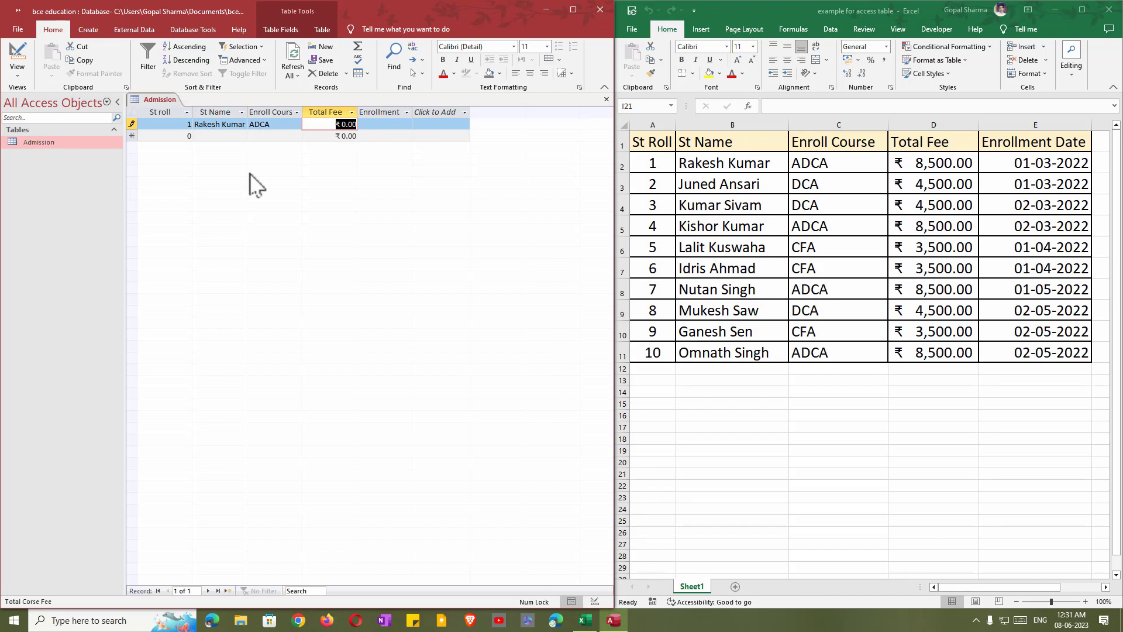
text(8500)
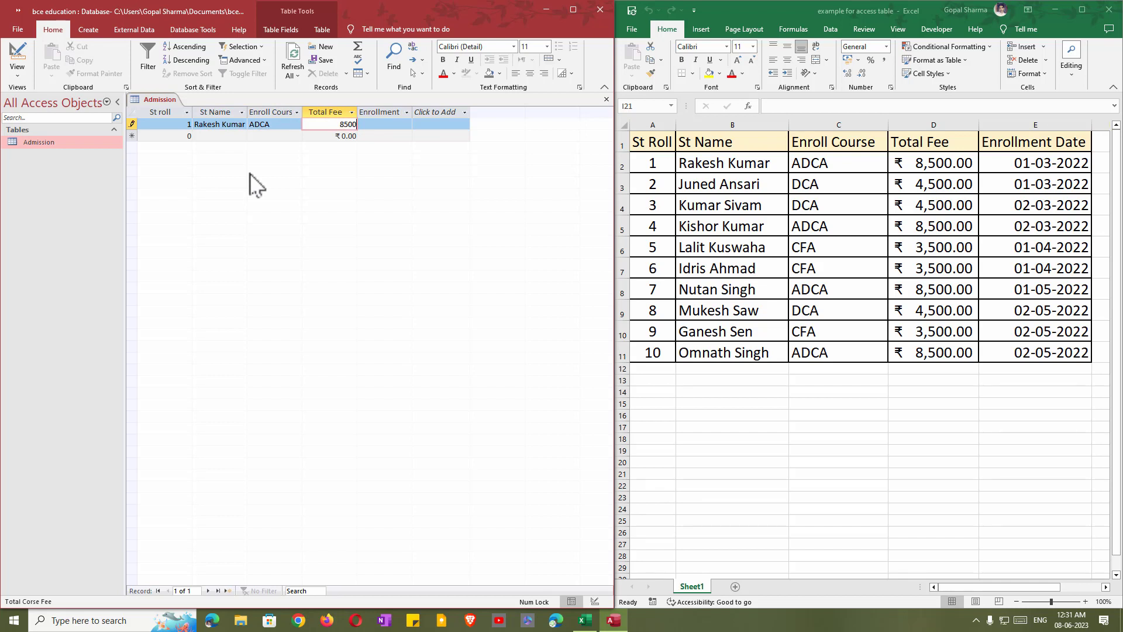
key(Tab)
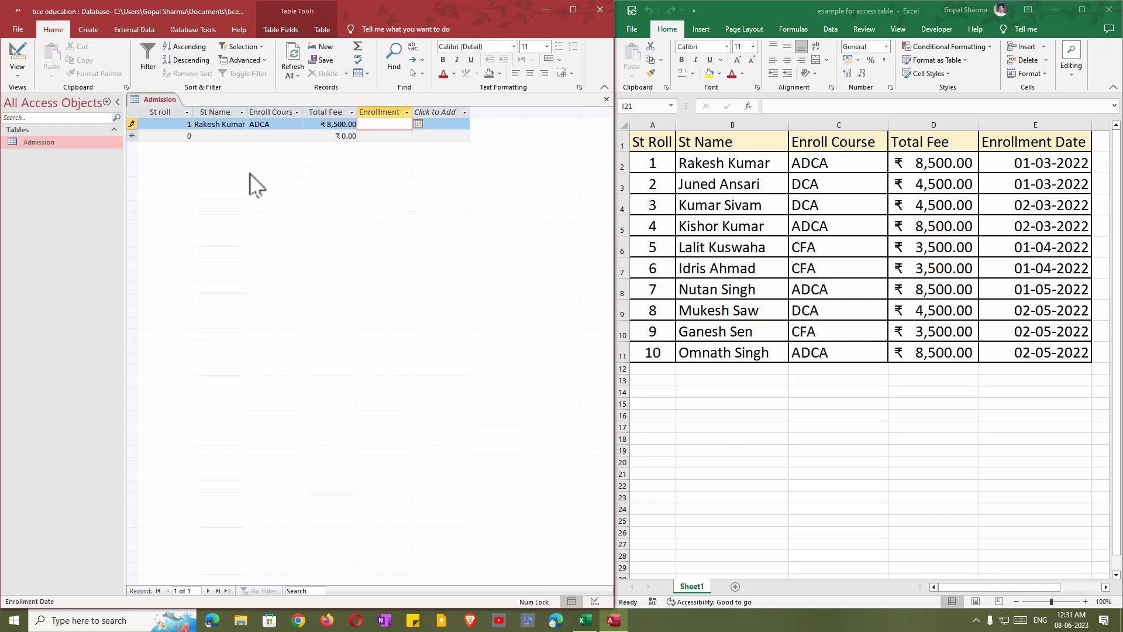
text(1/3/2022)
key(Tab)
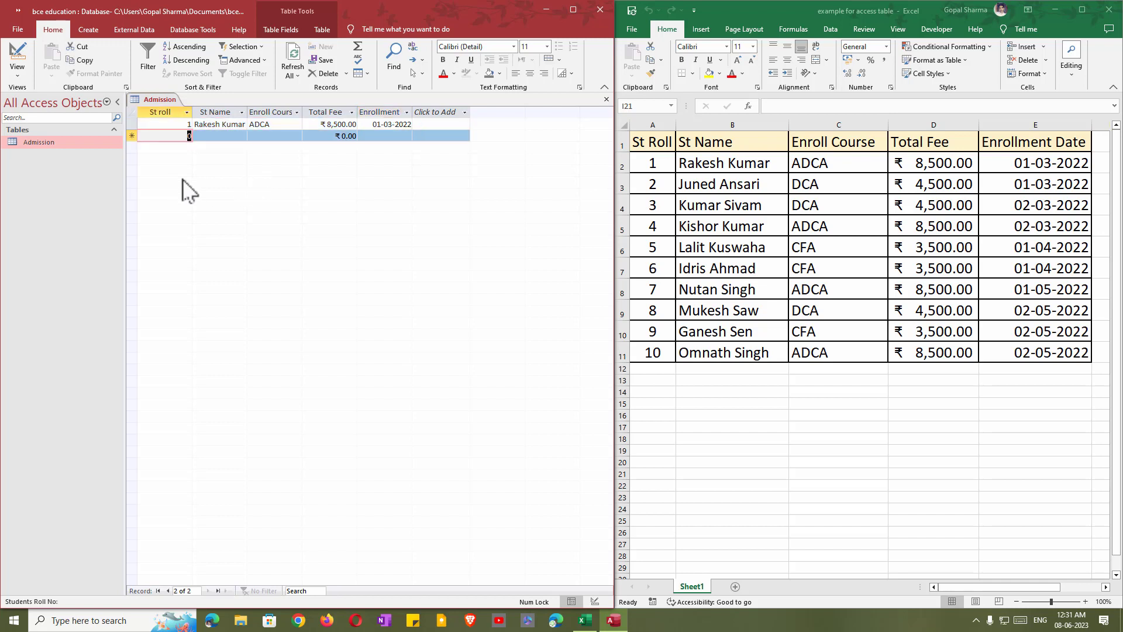
Enter record 2: student's name, DCA, 4500, 1/3/2022.
text(2)
key(Tab)
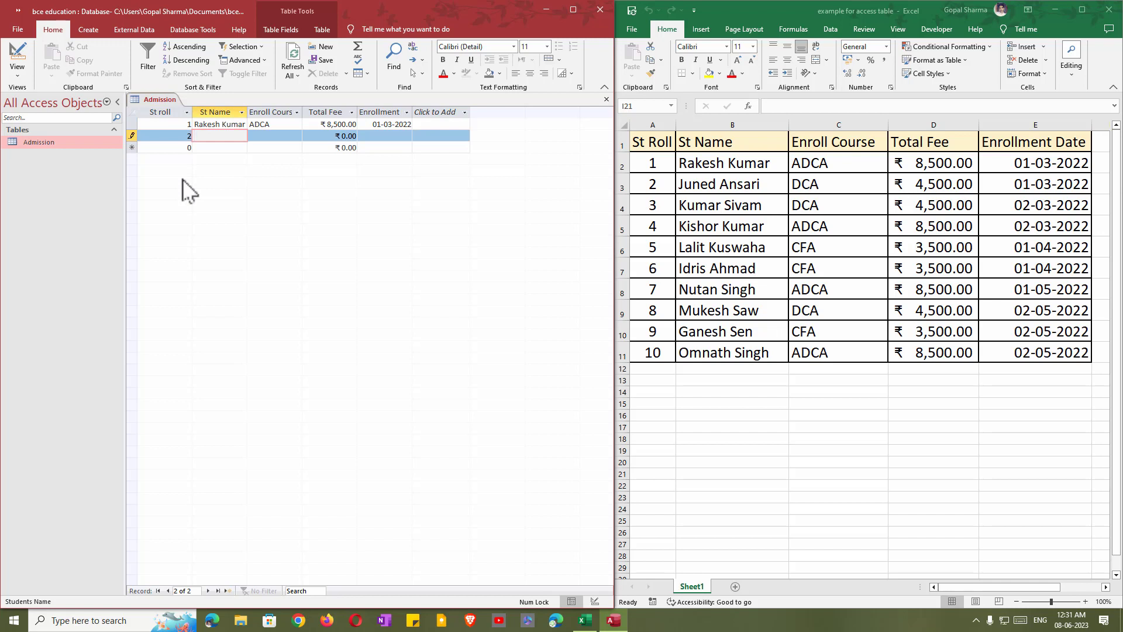
key(Tab)
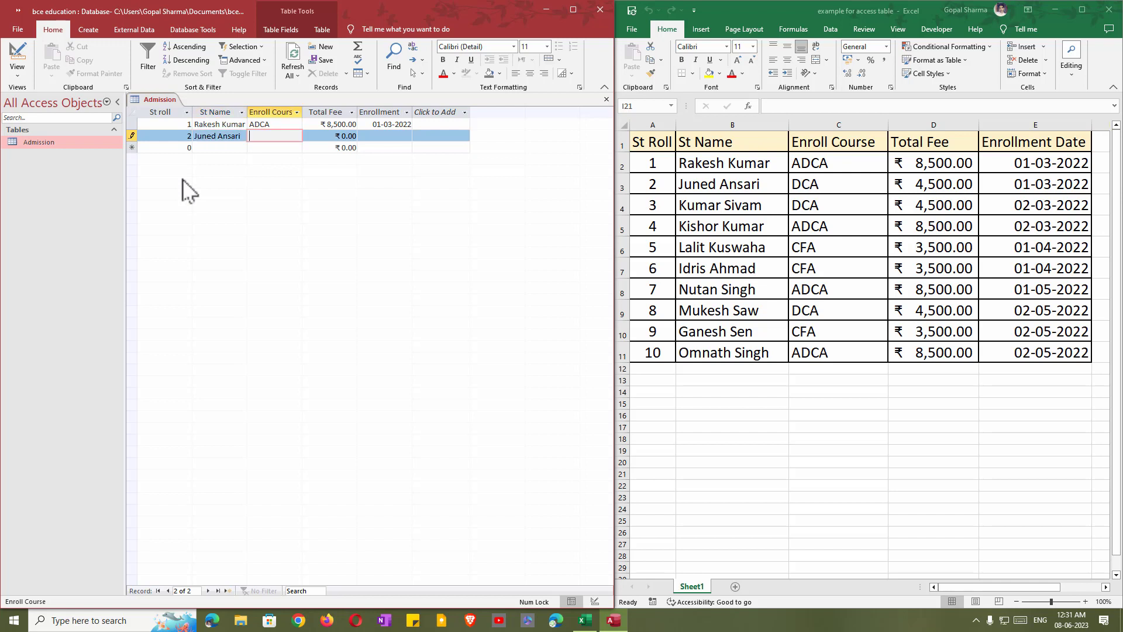
text(DCA)
key(Tab)
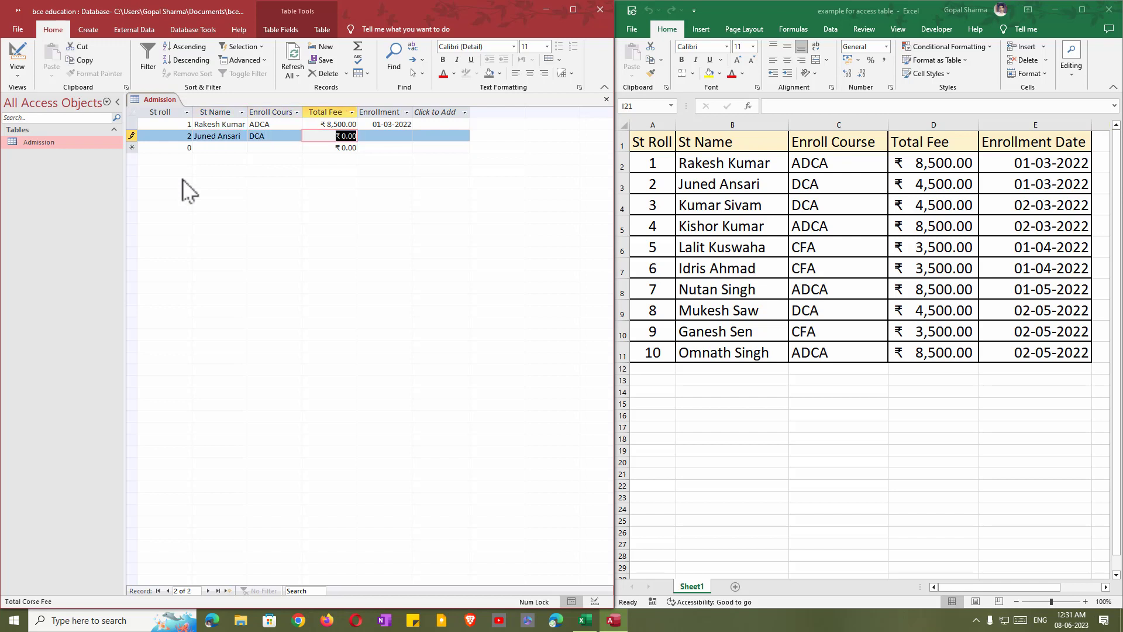
text(4500)
key(Tab)
text(1/3/2022)
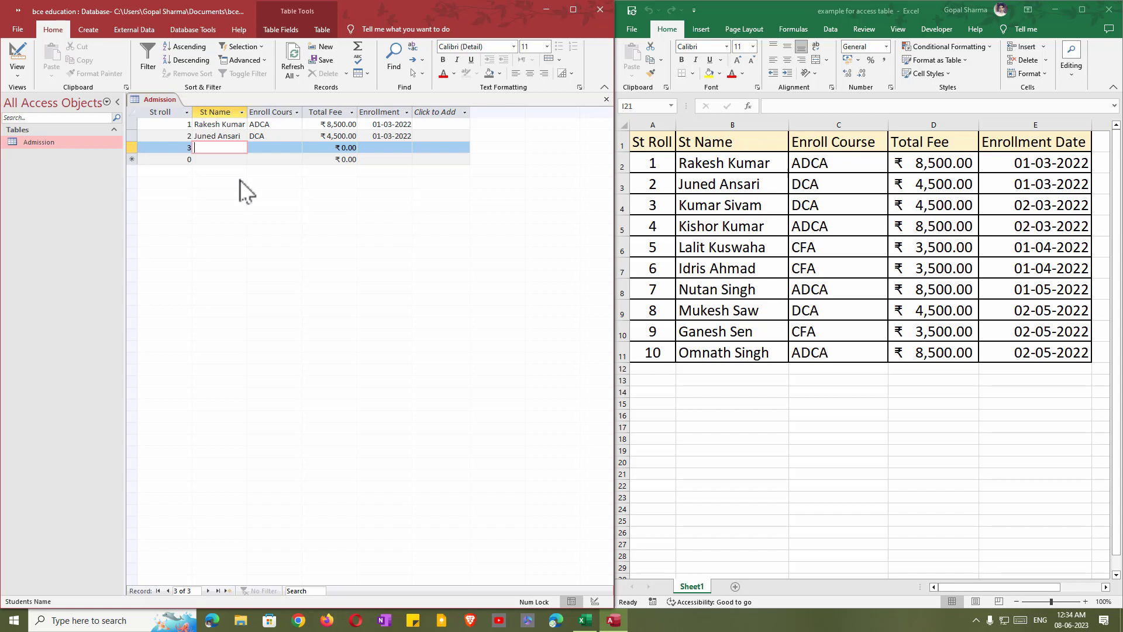
Enter records 3 and 4 with names, courses DCA/ADCA, fees 4500/8500, dated 2/3/2022.
key(Tab)
text(DCA	4500	2/3/2022)
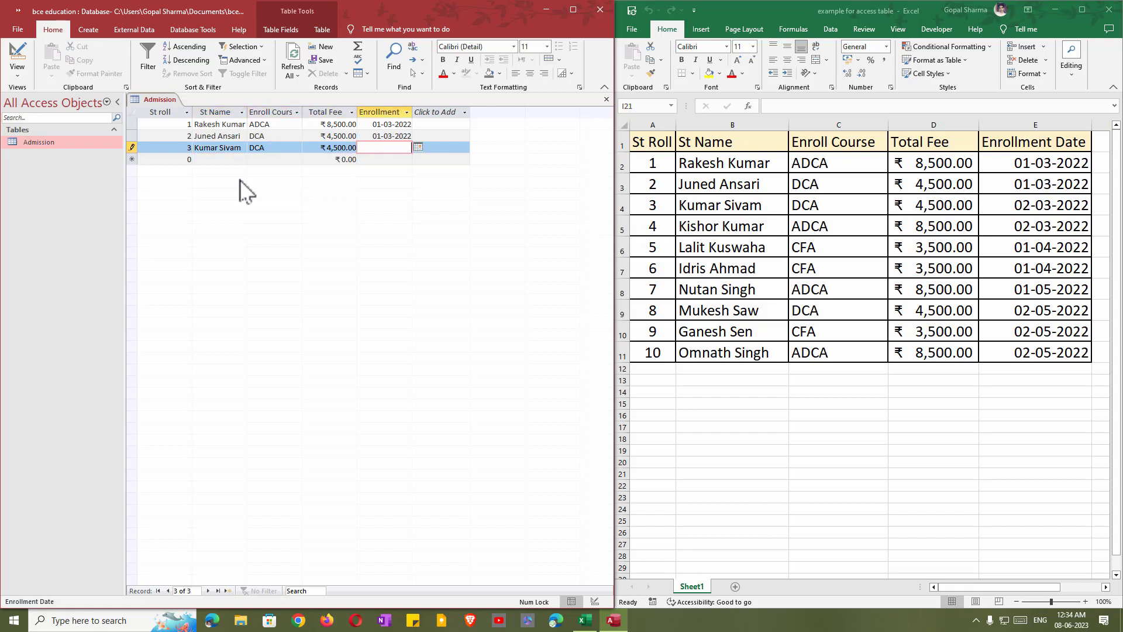
key(Tab)
text(4)
key(Tab)
key(Tab)
text(ADCA	8500	2/3/2022)
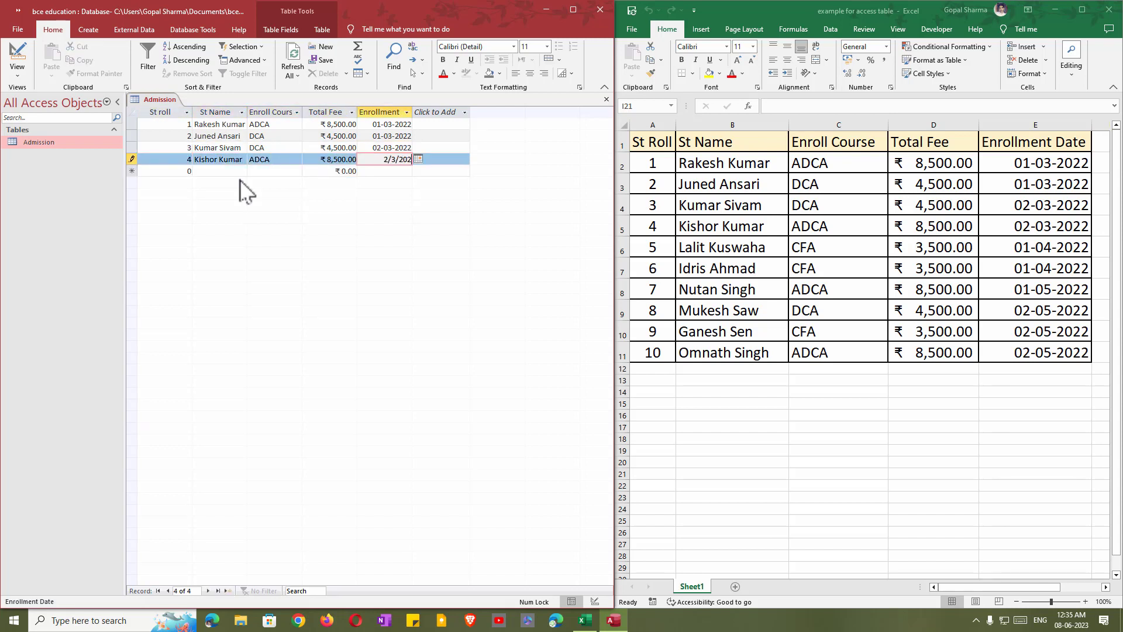
key(Tab)
Enter records 5–7: CFA 3500 1/4/2022, CFA 3500 1/4/2022, ADCA 8500 1/5/2022.
text(5)
key(Tab)
key(Tab)
text(CFA	3500	1/4/2022)
key(Tab)
text(6)
key(Tab)
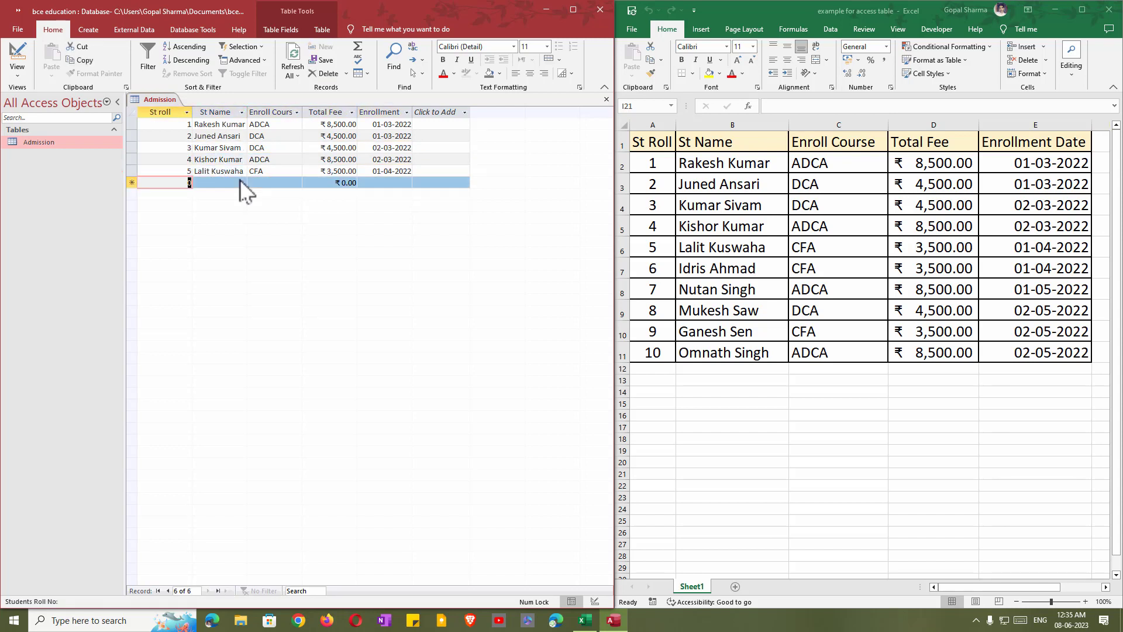
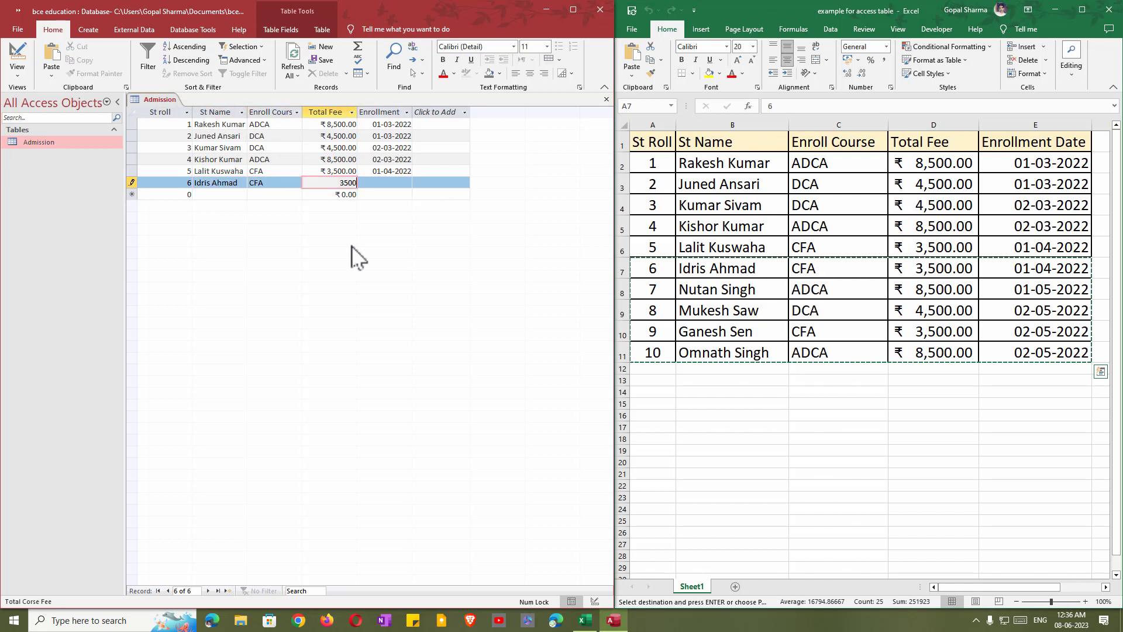
key(Tab)
text(1/4/2022)
key(Tab)
text(7)
key(Tab)
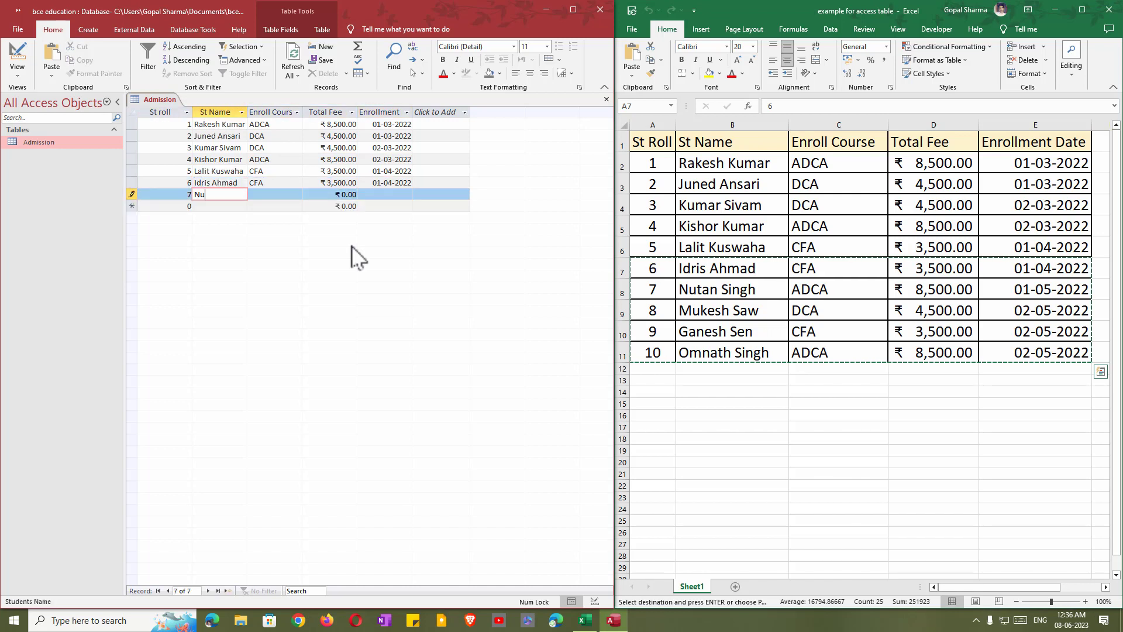
text(022)
Enter records 8–10: DCA 4500, CFA 3500, ADCA 8500, all dated 2/5/2022.
key(Tab)
text(8)
key(Tab)
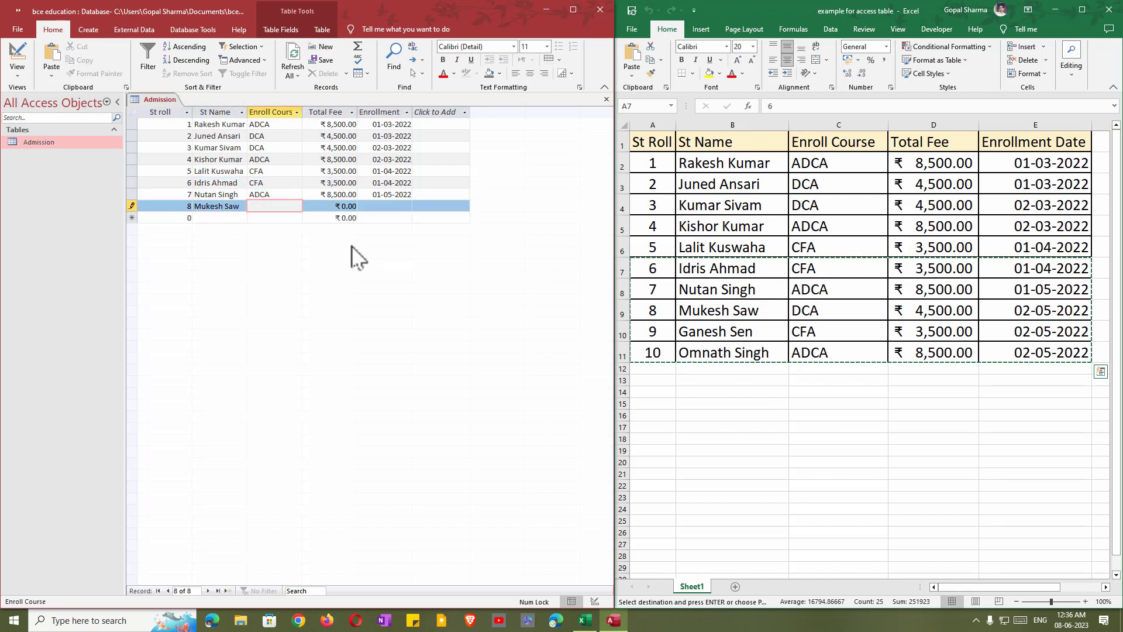
text(DCA	4500	2/5/2022)
key(Tab)
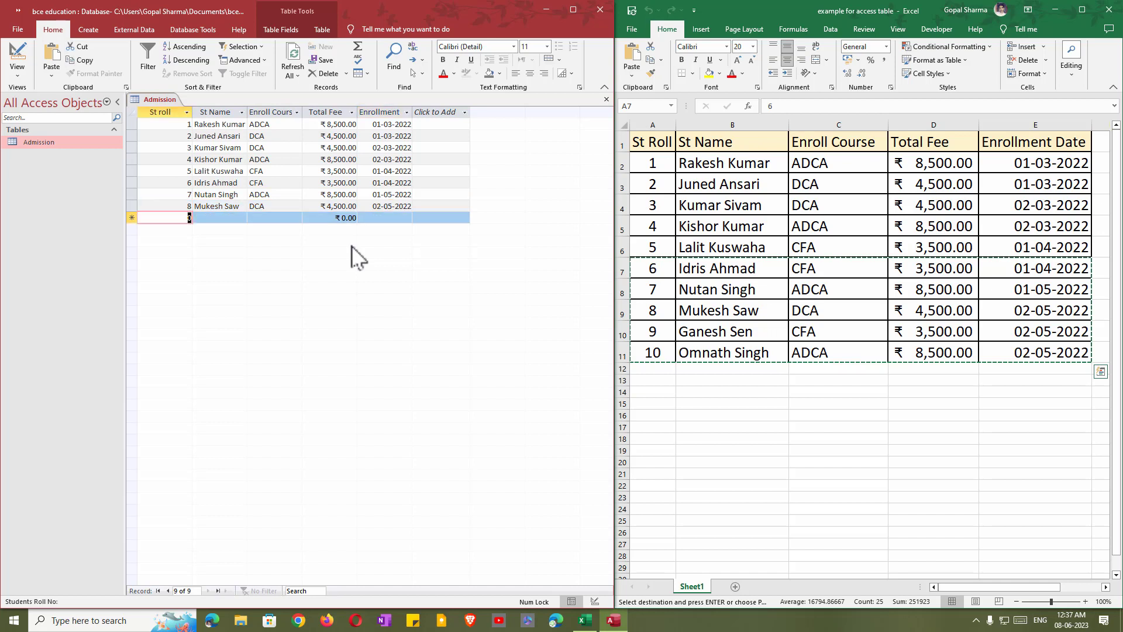
text(9)
key(Tab)
key(Tab)
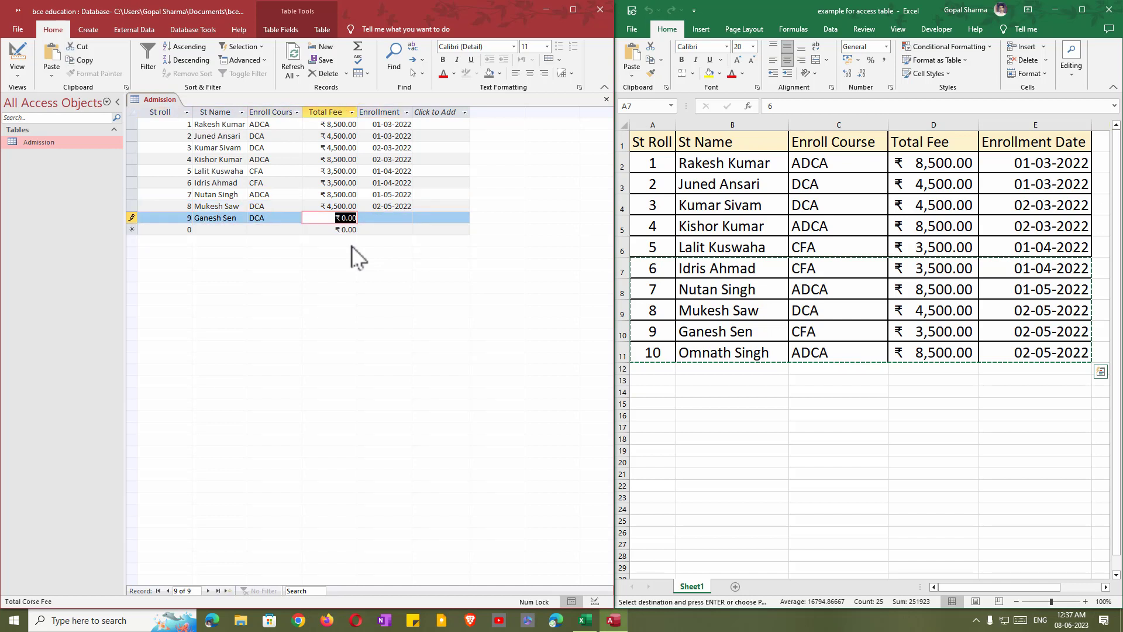
text(CA	8500	2/5/2022)
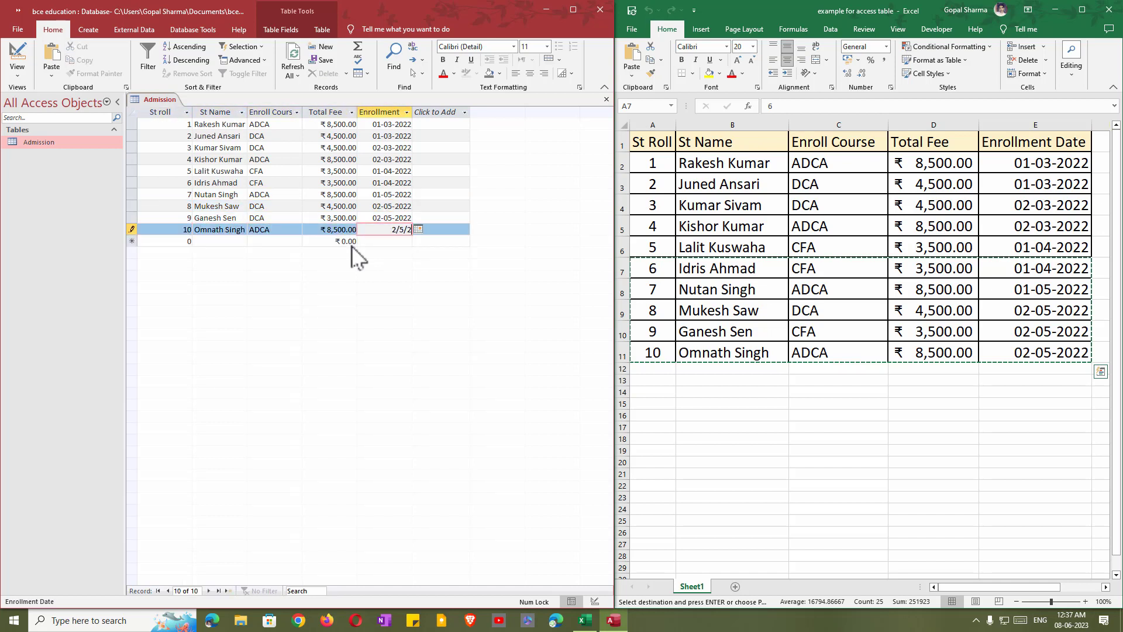
key(Tab)
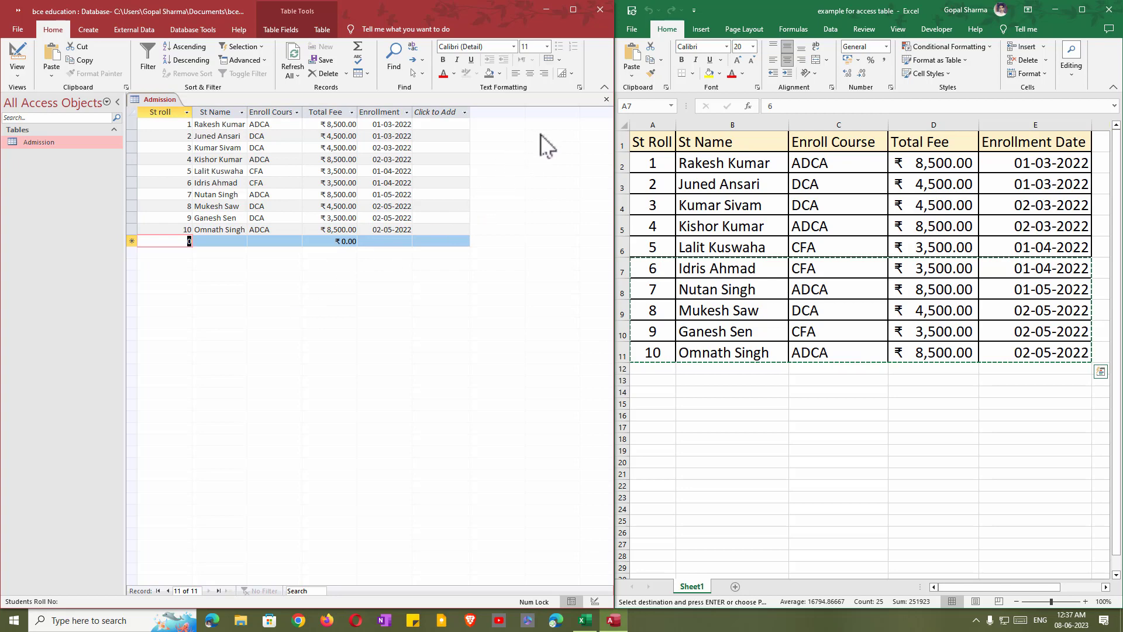
Quit Access, relaunch it from the Start menu's Office folder, and open bce education from Recent.
click(601, 12)
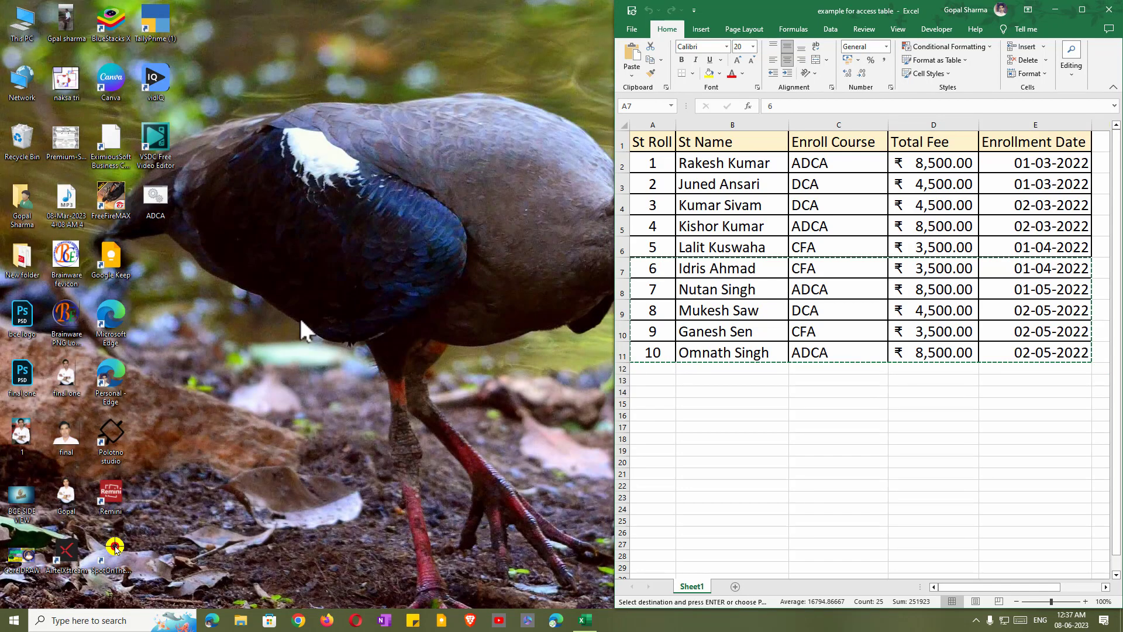
click(14, 621)
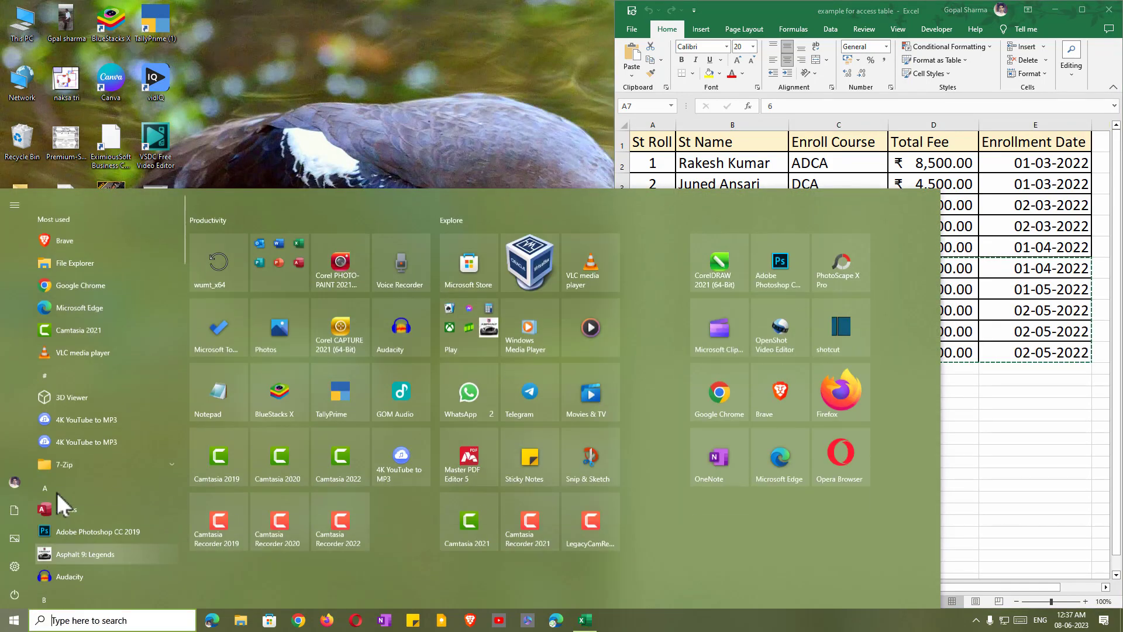
click(298, 253)
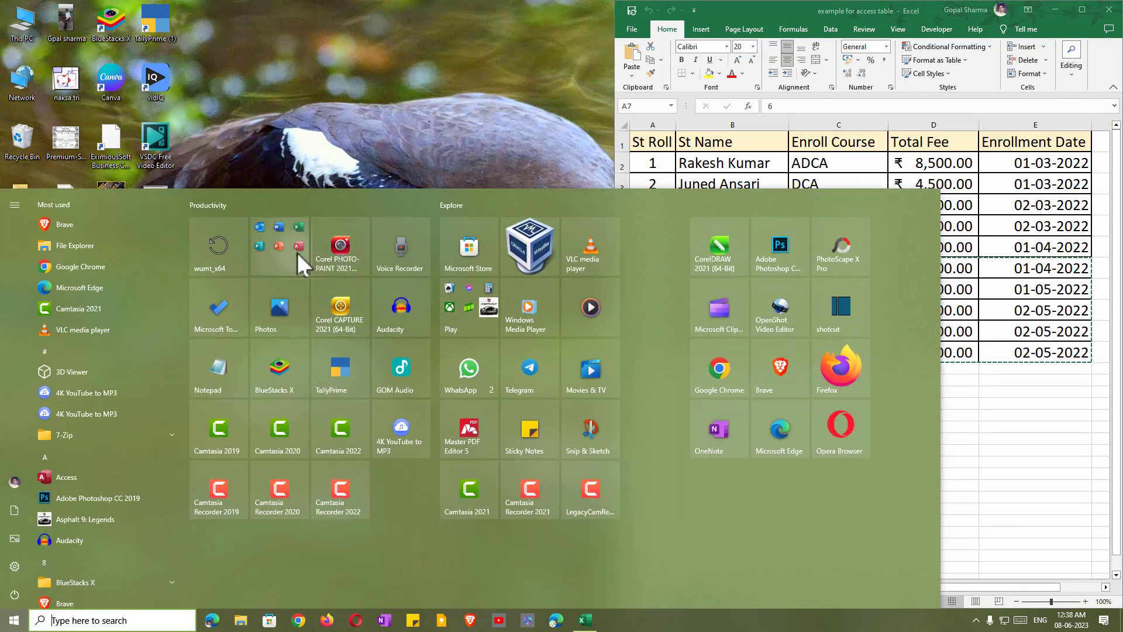
click(343, 404)
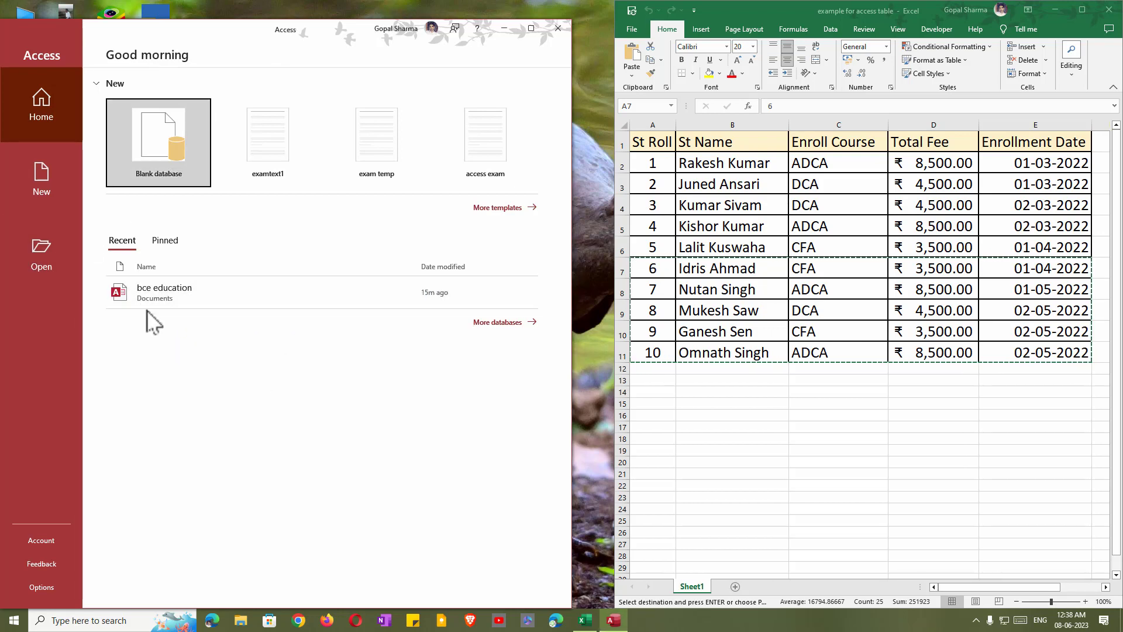
click(172, 292)
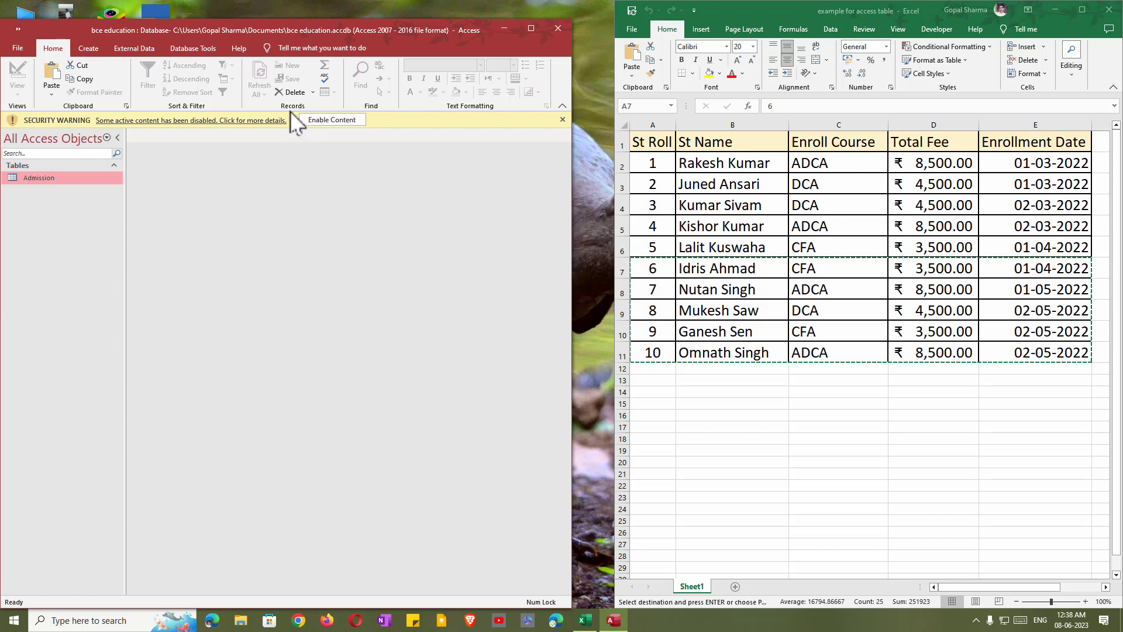
Enable the database content and open the Admission table.
mouse_move(290, 111)
mouse_down()
mouse_move(329, 132)
mouse_move(373, 136)
mouse_up()
click(328, 120)
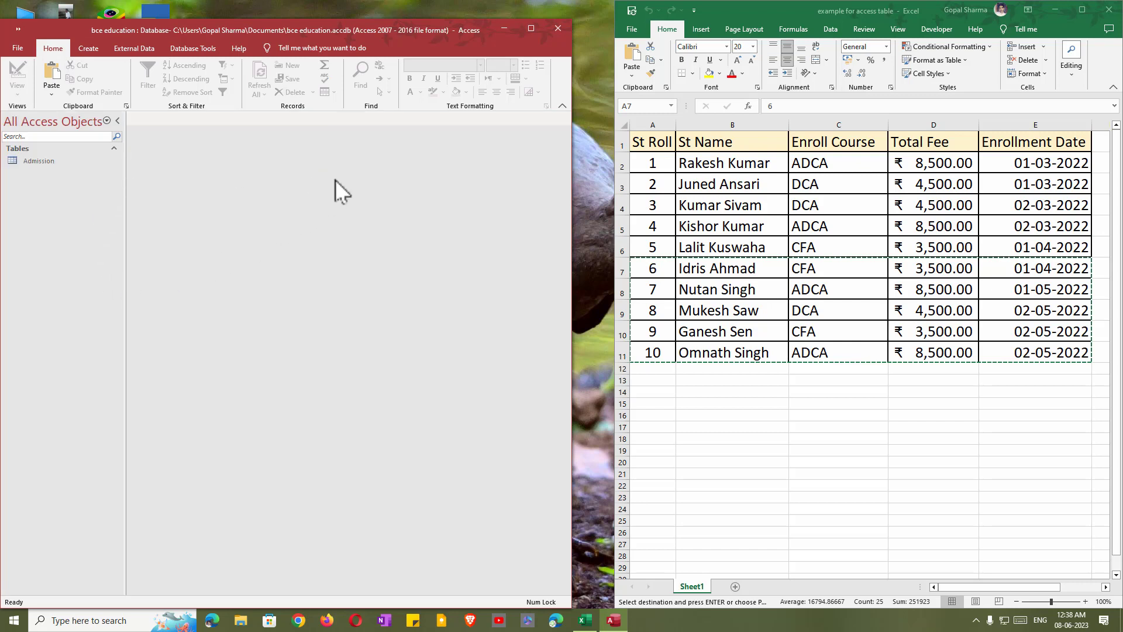
double_click(40, 161)
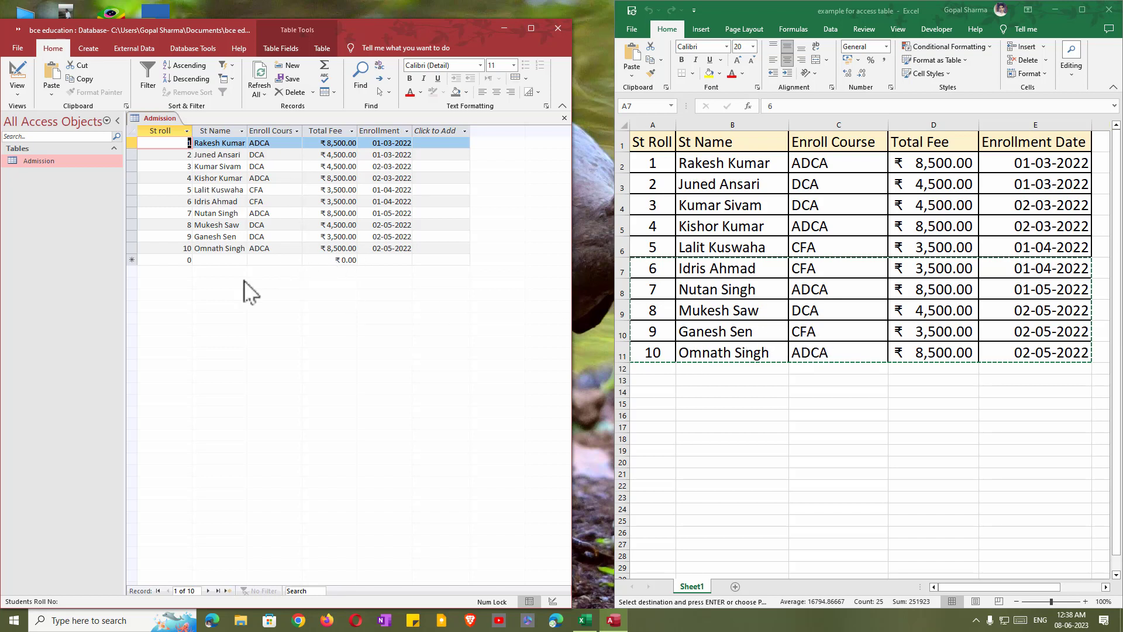
Change record 9's Enroll Course from DCA to CFA.
click(269, 237)
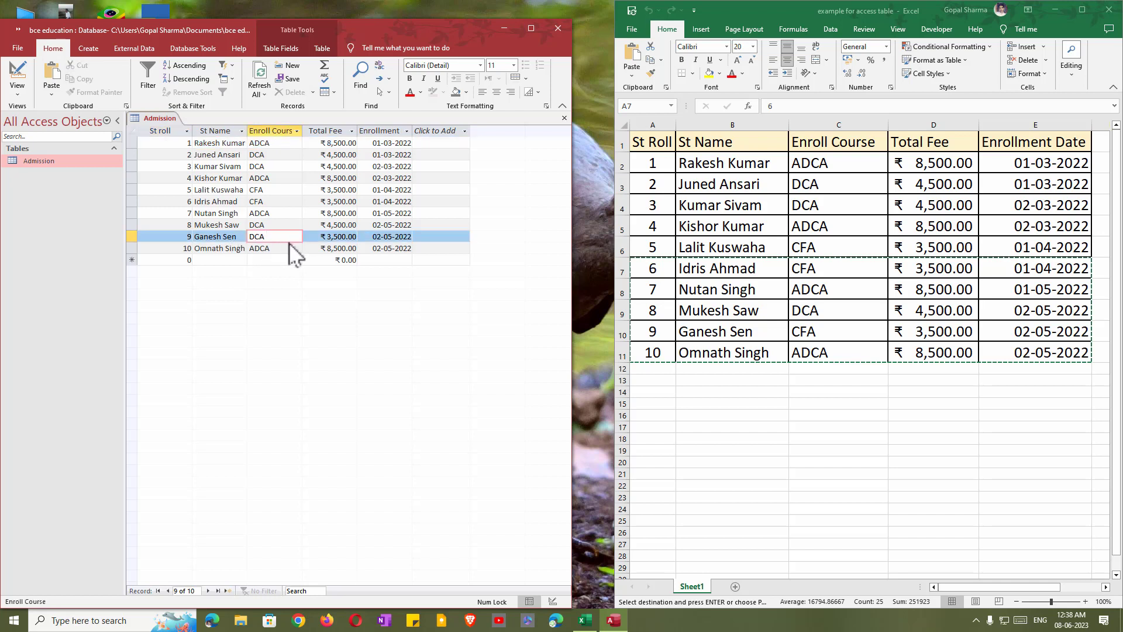
key(BackSpace)
key(BackSpace)
key(BackSpace)
text(CFA)
key(Tab)
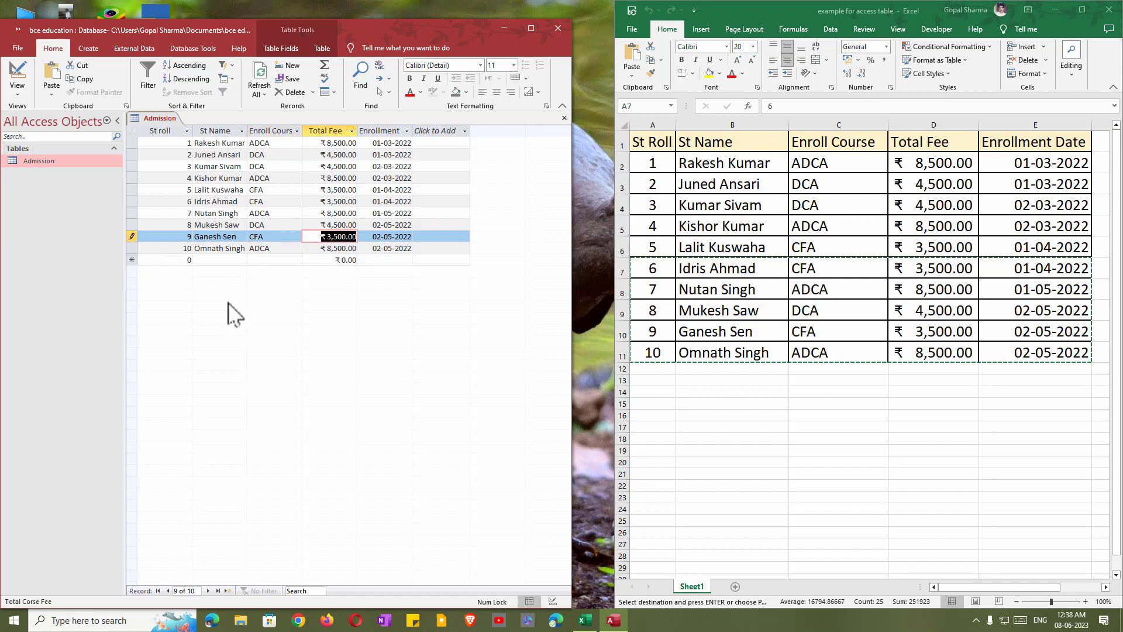
Open the Admission table in Design View and rename the St roll field to St Roll.
click(562, 118)
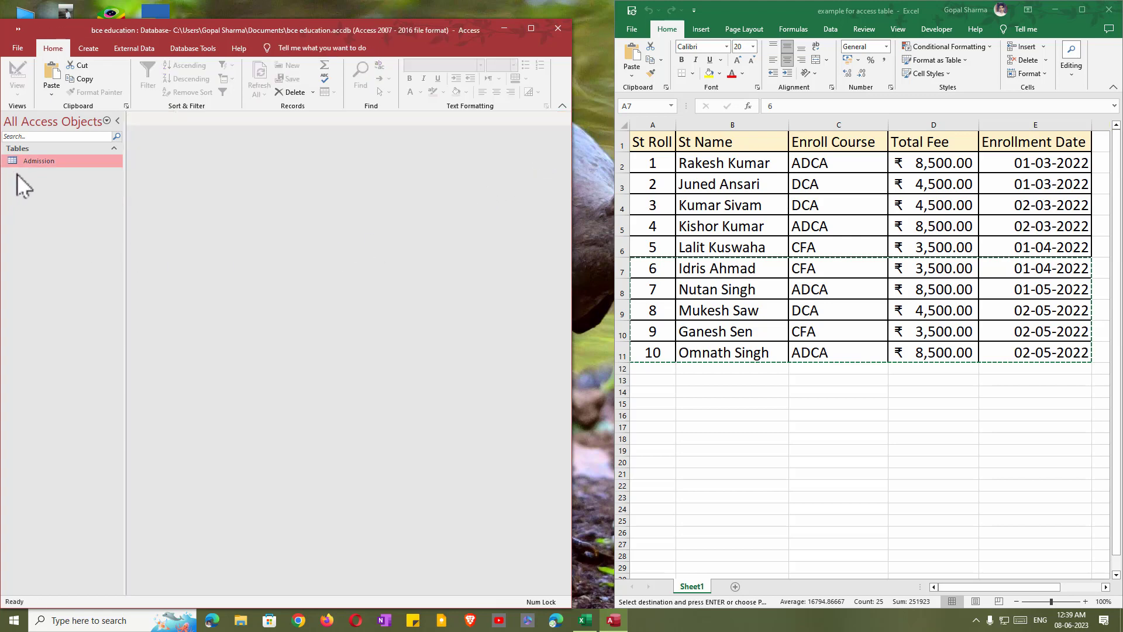
right_click(42, 161)
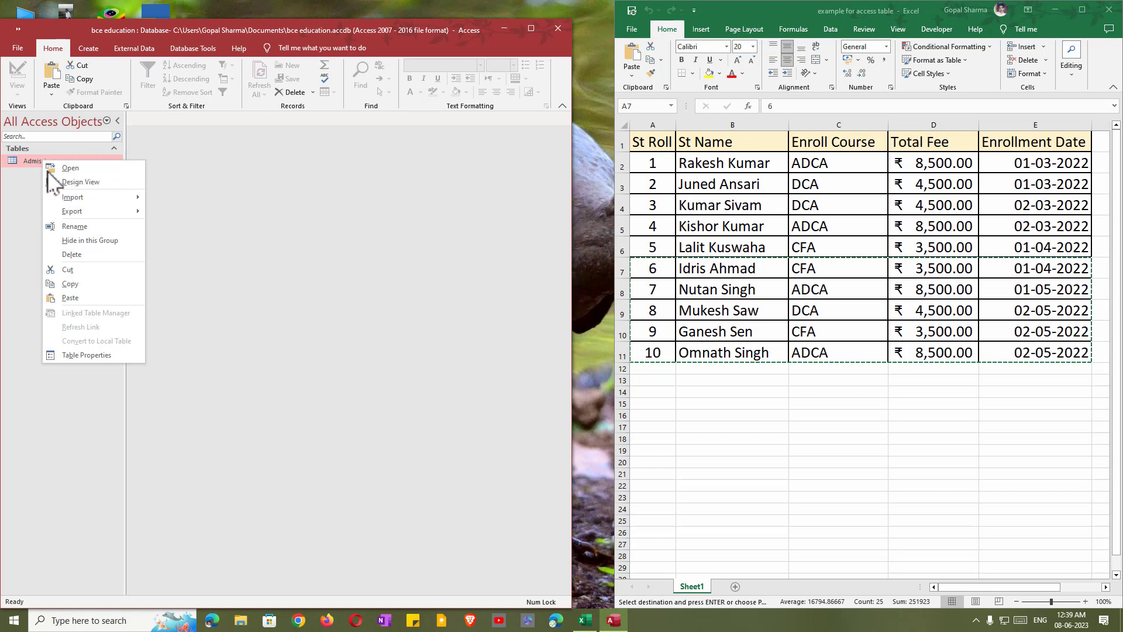
click(81, 183)
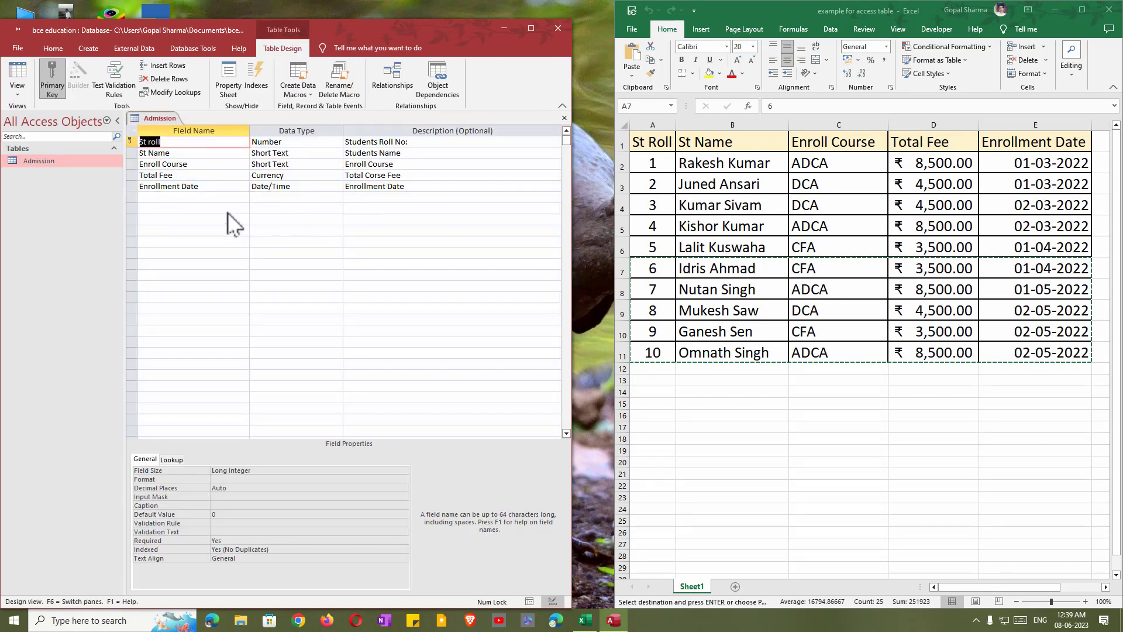
click(152, 142)
key(BackSpace)
text(R)
click(196, 264)
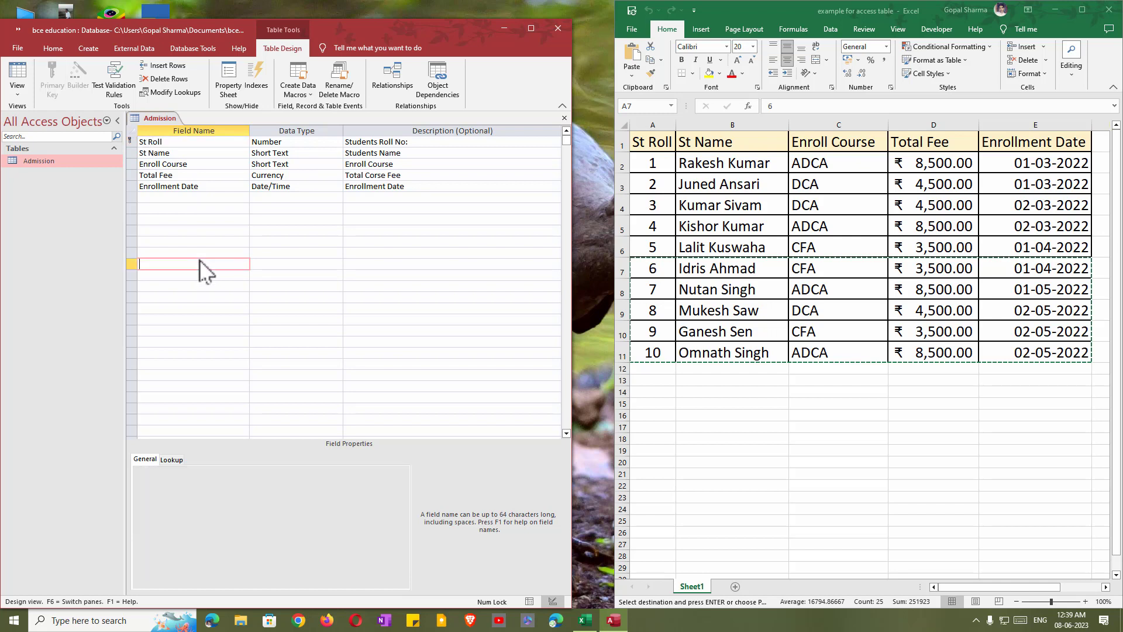
Insert a blank field row above Enroll Course.
right_click(133, 166)
click(174, 230)
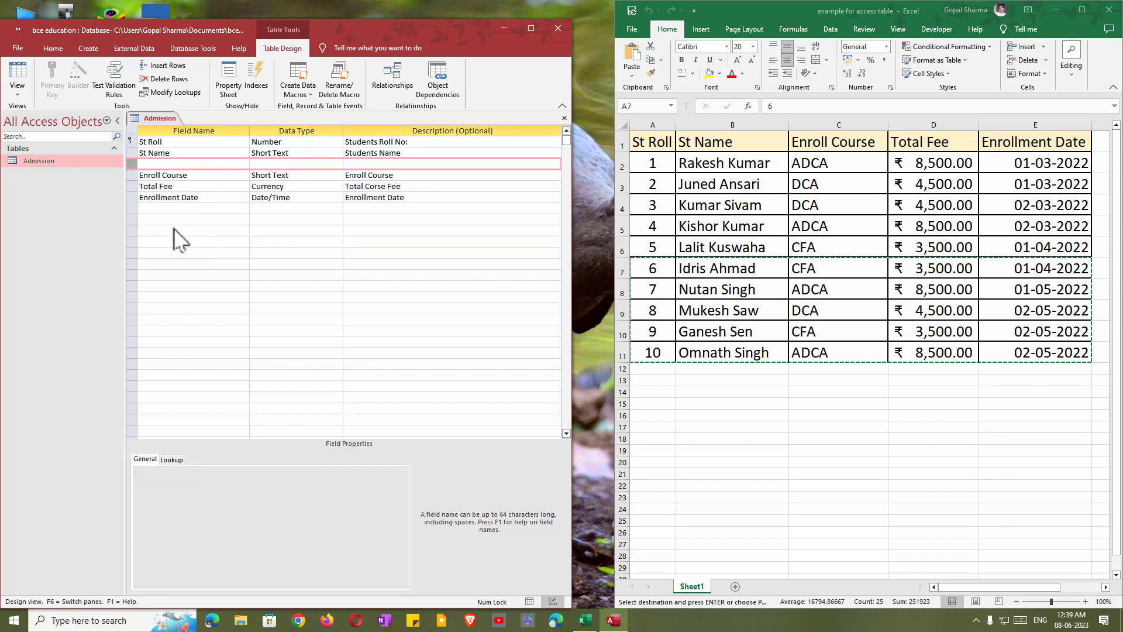
click(153, 164)
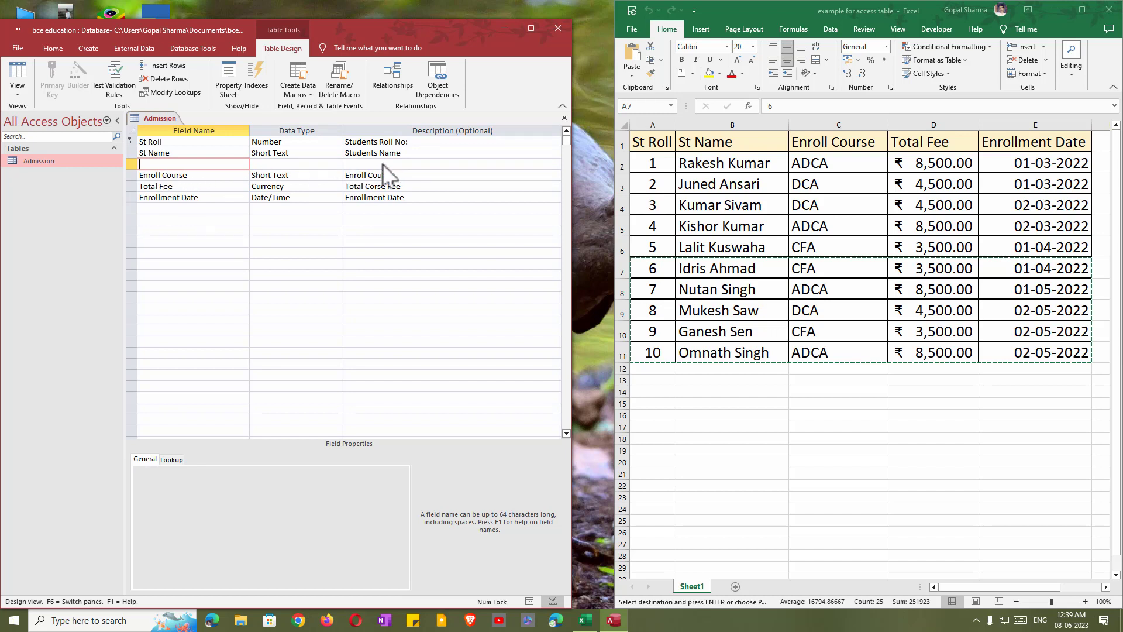
Delete the blank field row and move Enrollment Date up to the second position.
right_click(128, 162)
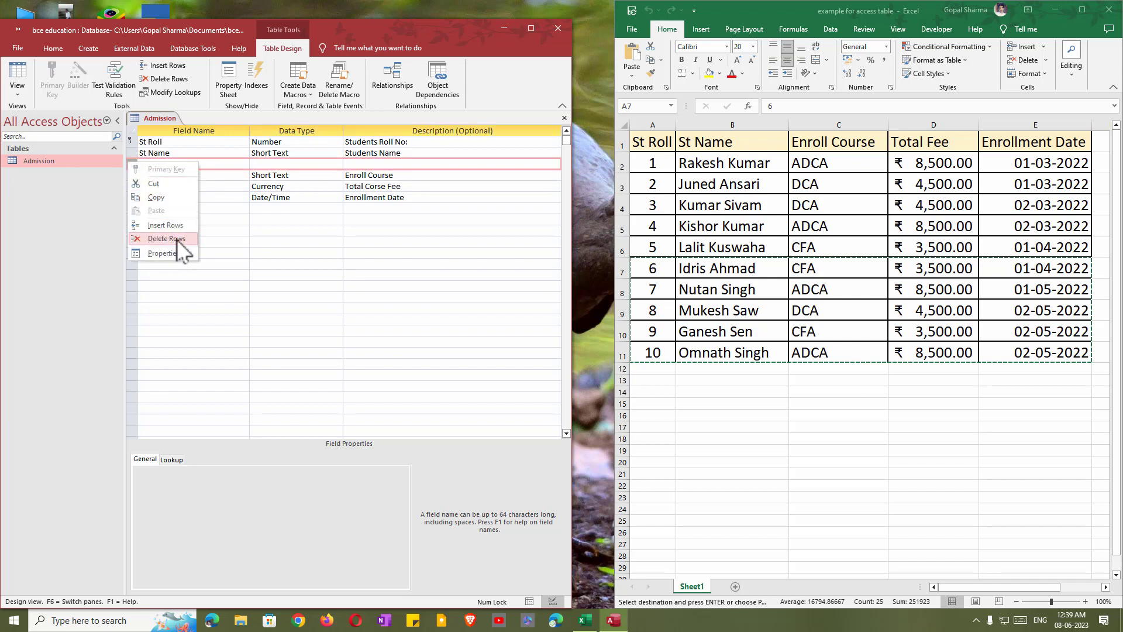
click(166, 239)
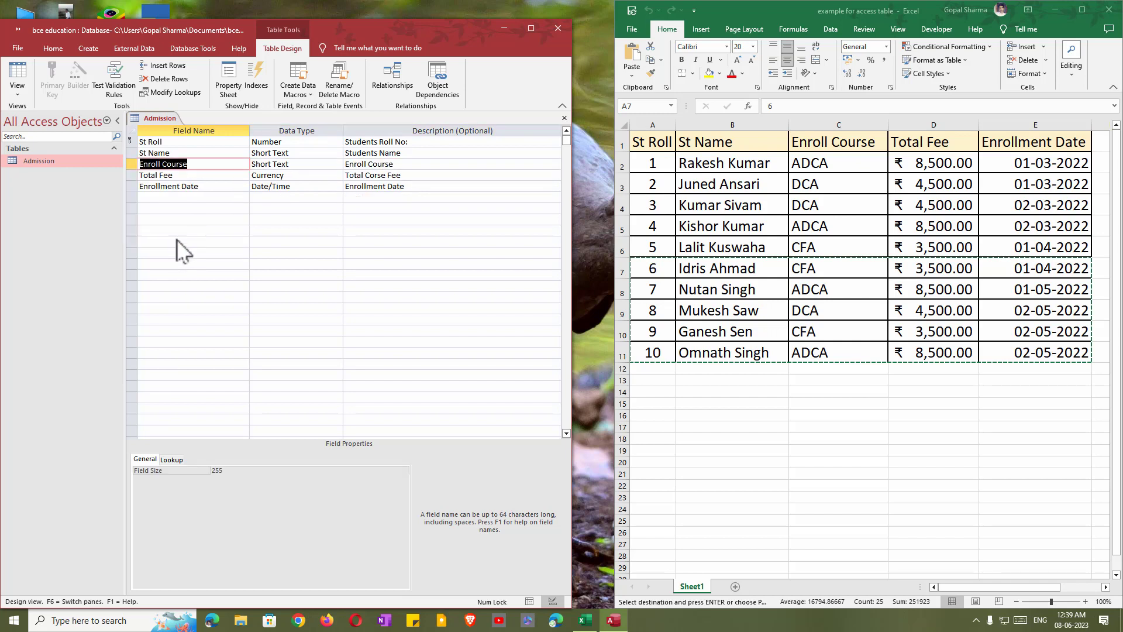
click(132, 186)
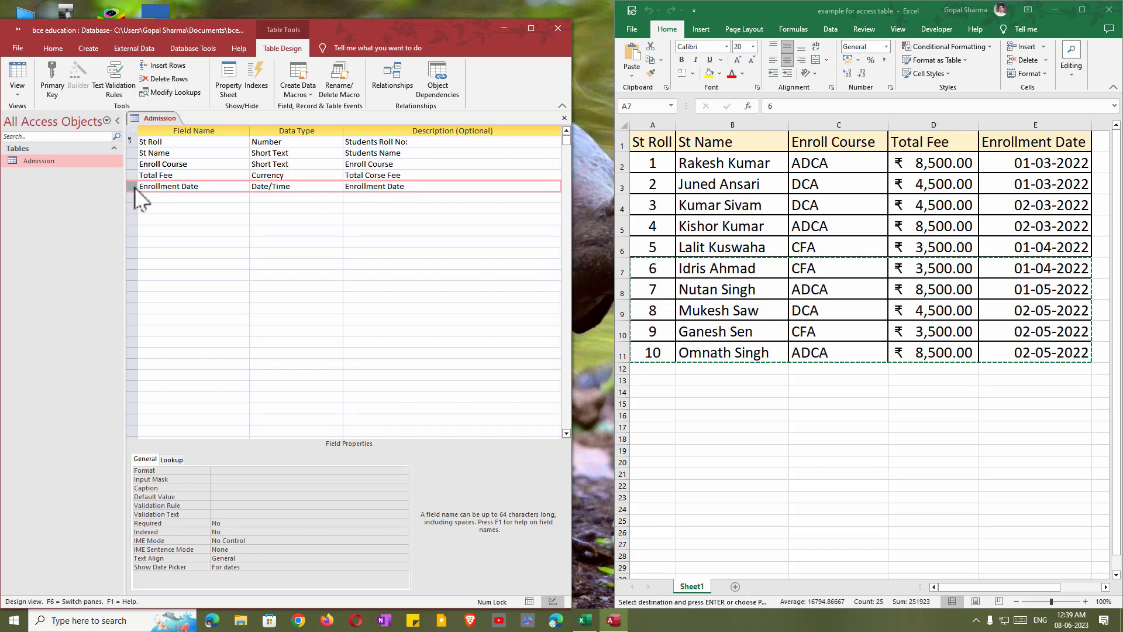
drag(133, 187, 133, 150)
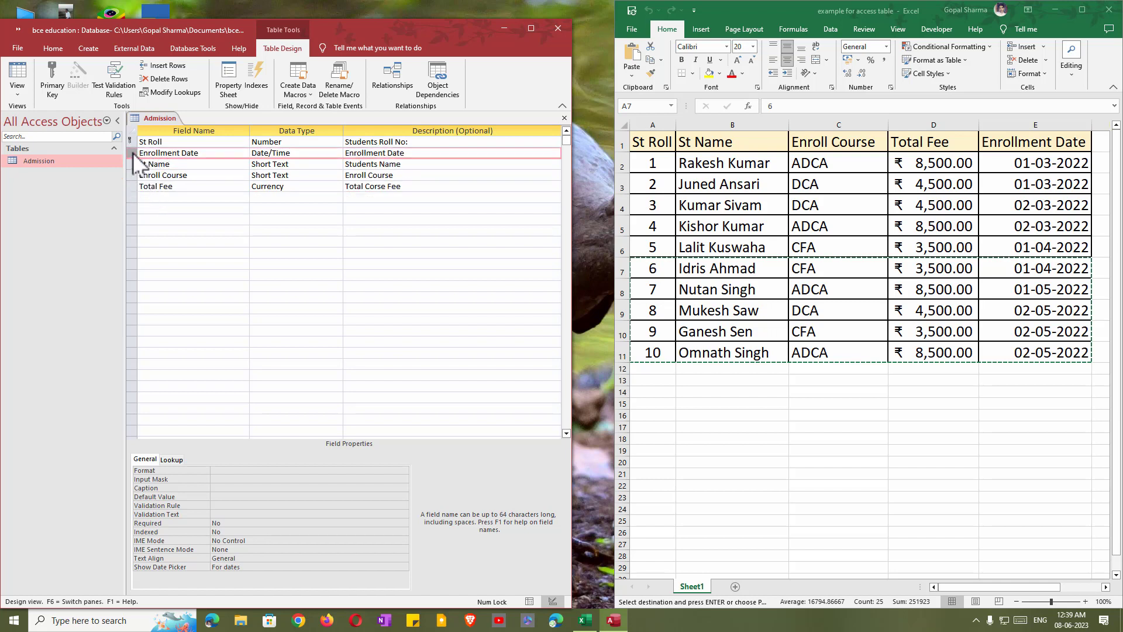
Return Enrollment Date to the last position and save the Admission design changes.
drag(133, 151, 128, 195)
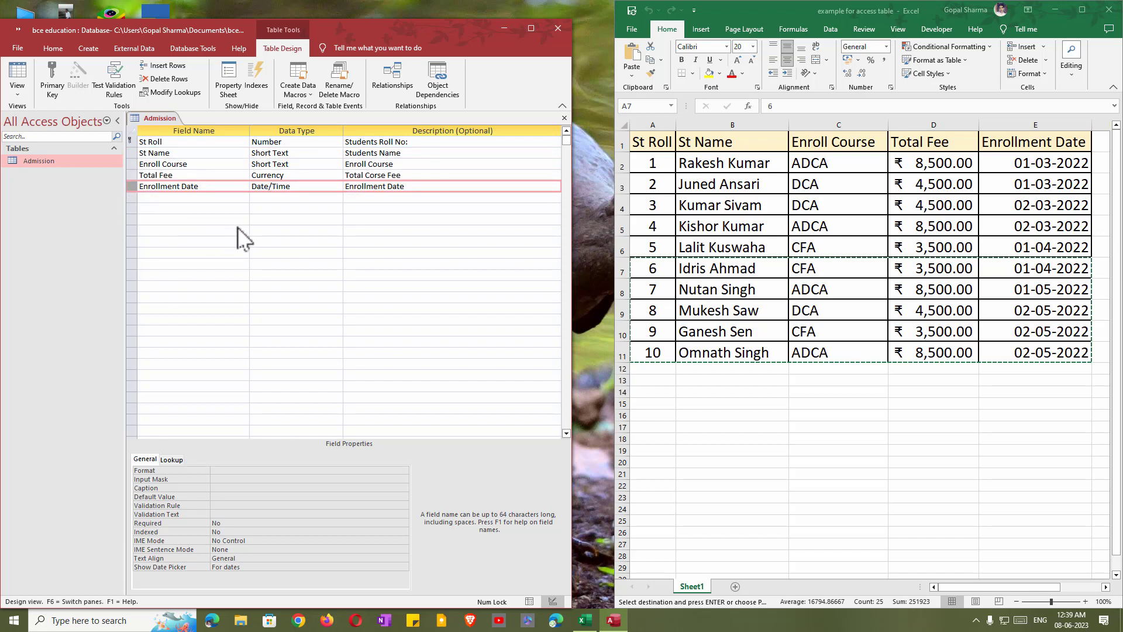
click(565, 118)
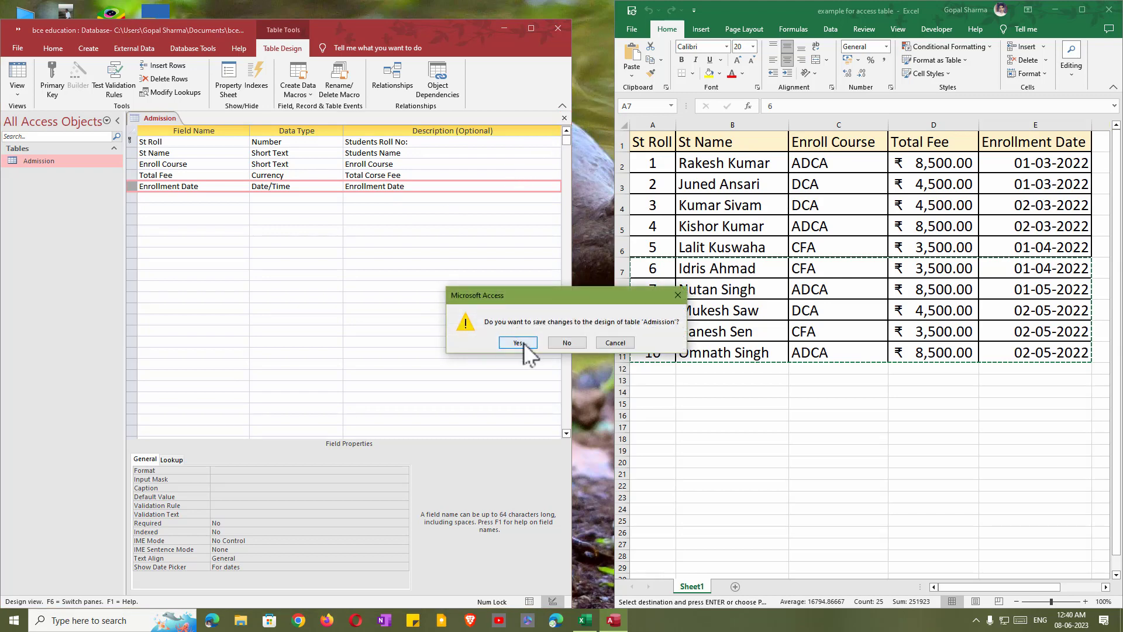
click(518, 343)
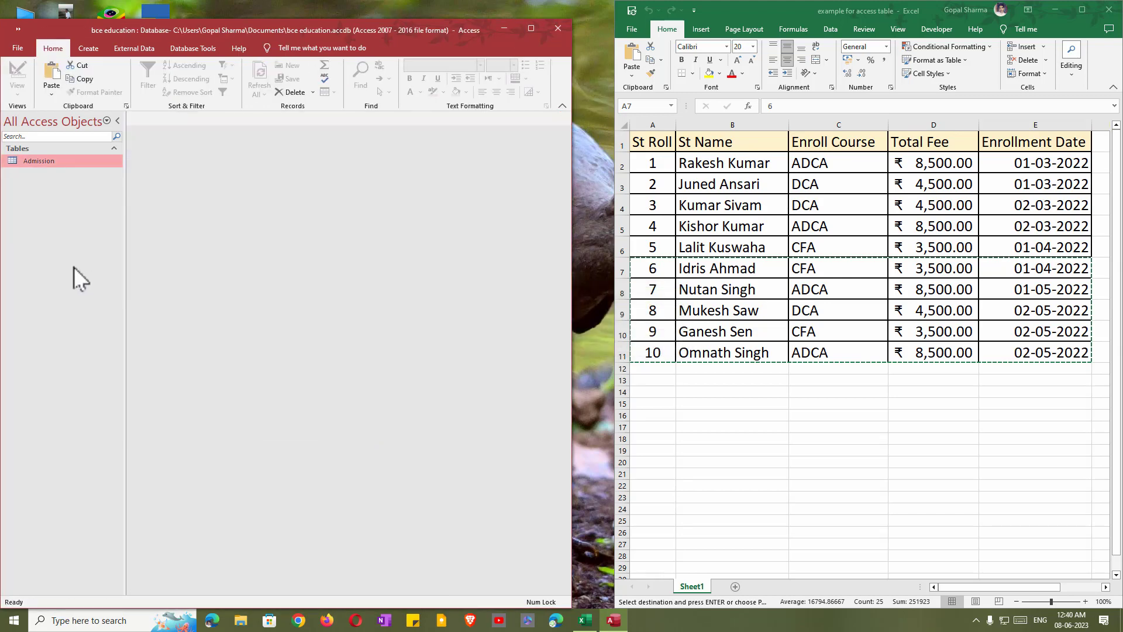